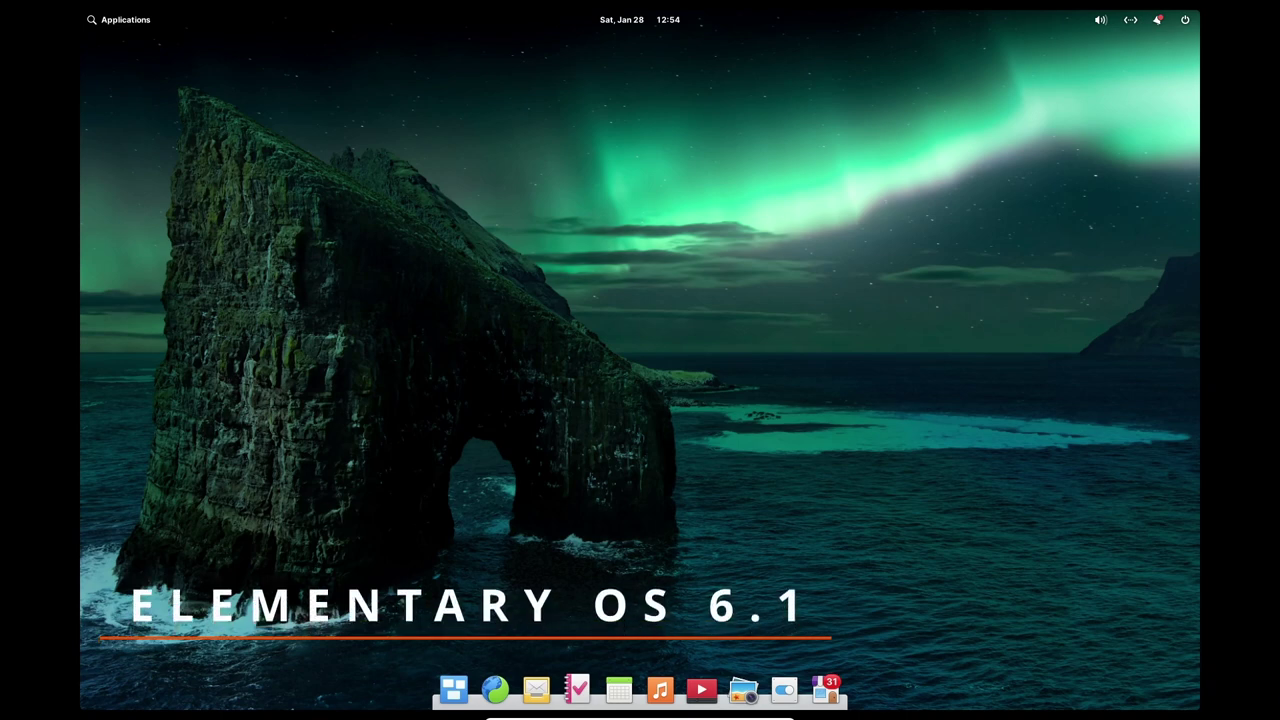
Show the multitasking workspace overview and return to the desktop
key("super+Down")
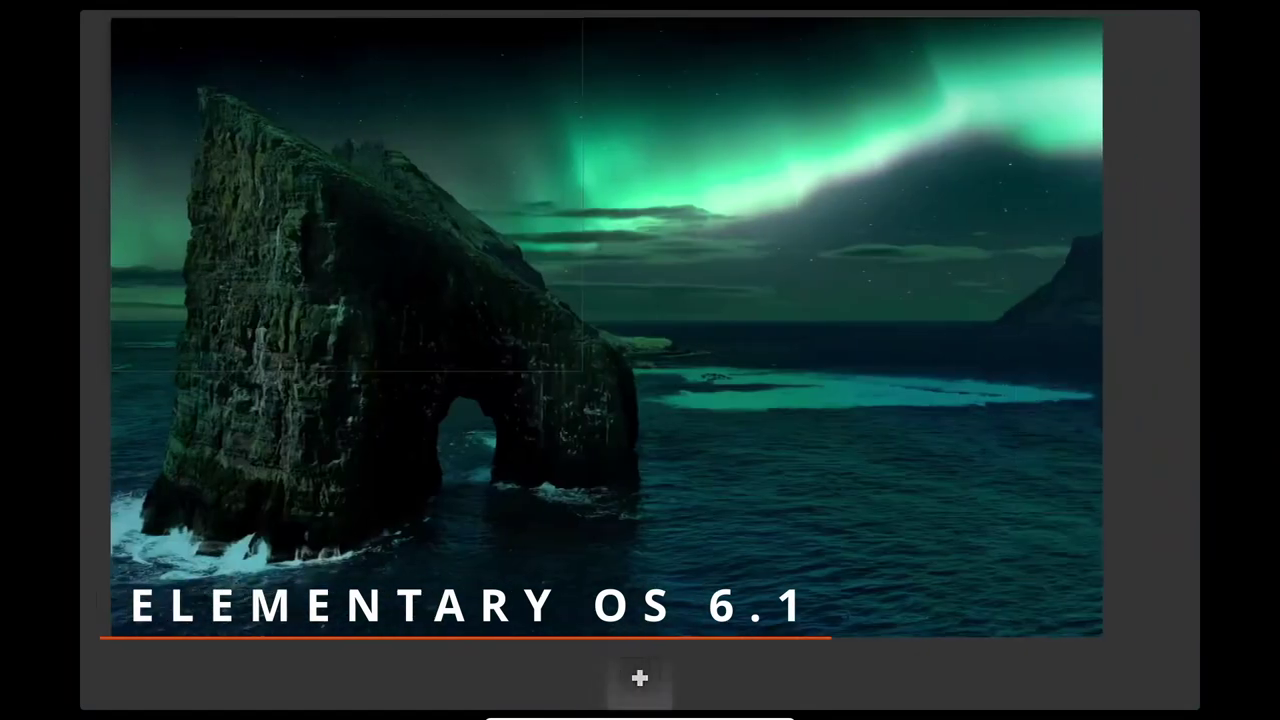
key("super+Down")
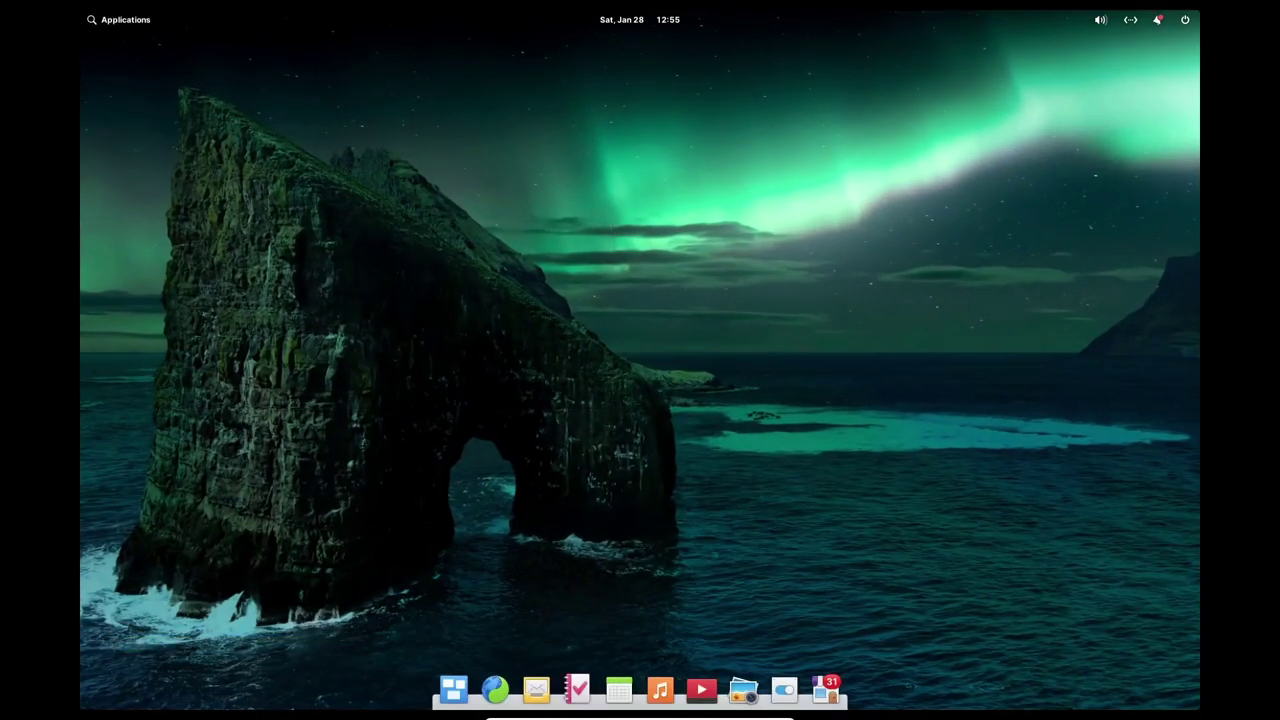
Check the full system information with uname -a and the kernel release with uname -r in a terminal, and close it
key("super")
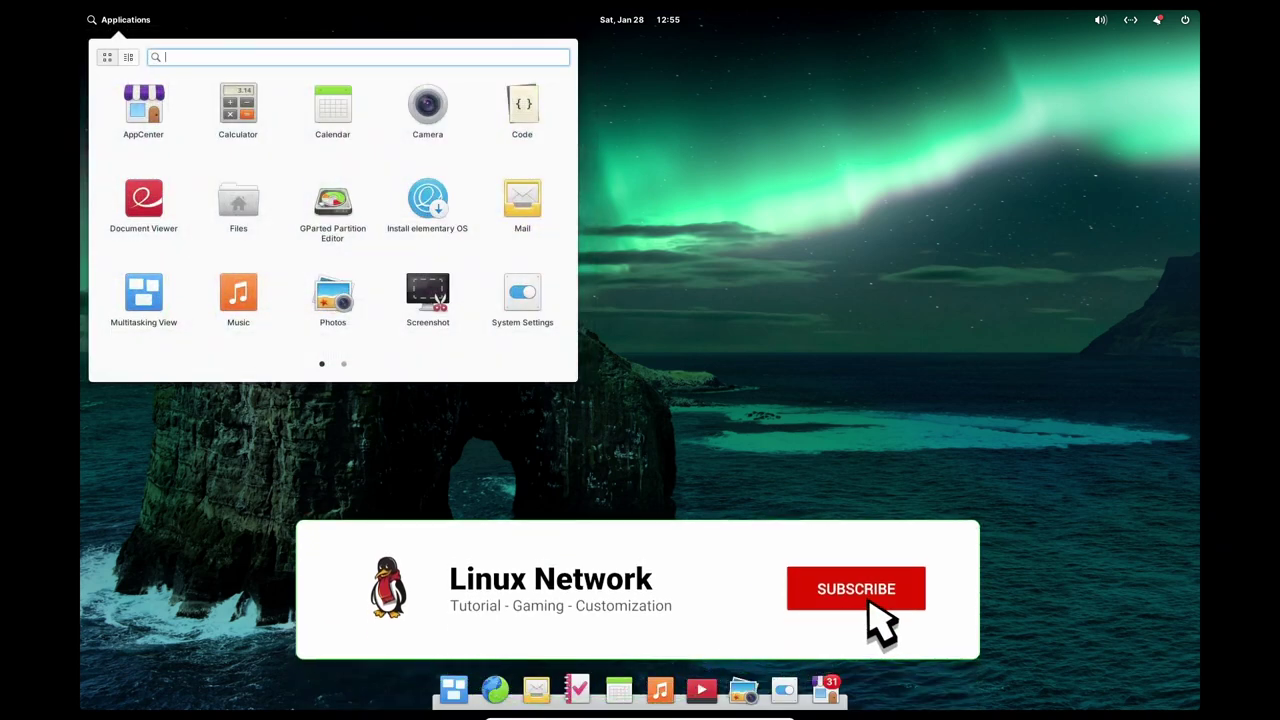
scroll(333, 210, "down", 1)
left_click(238, 108)
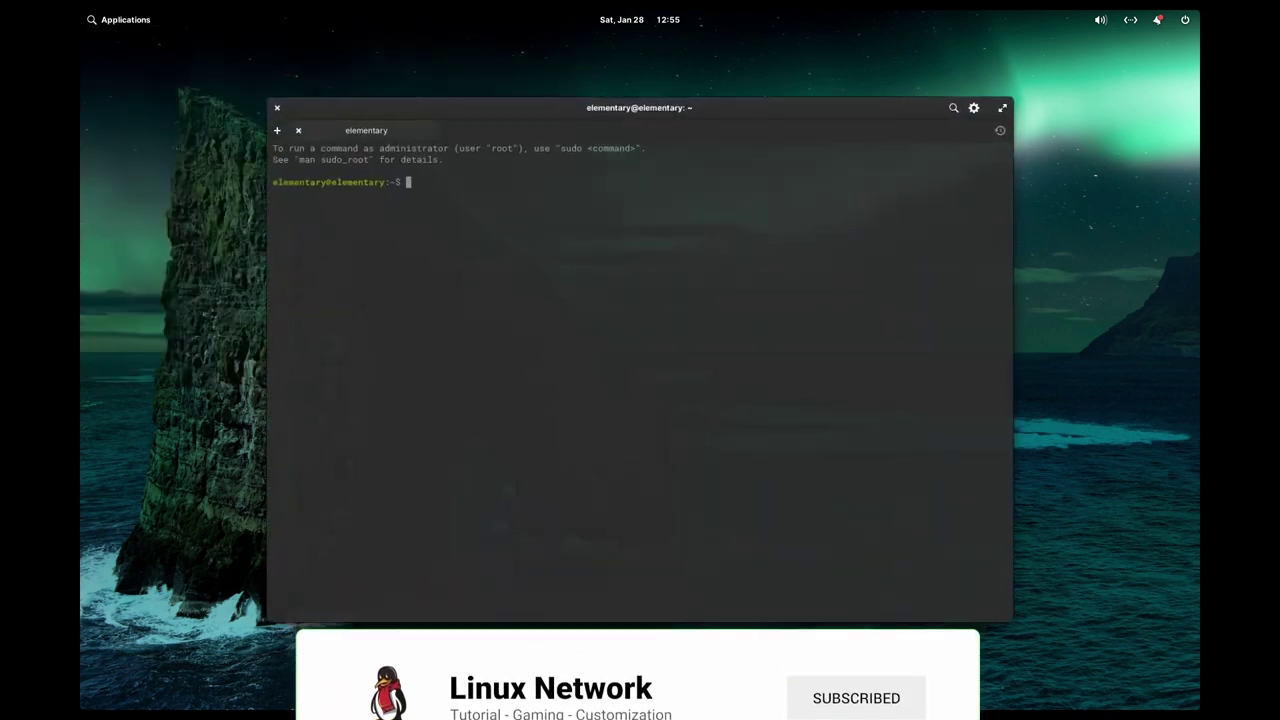
type("uname -a")
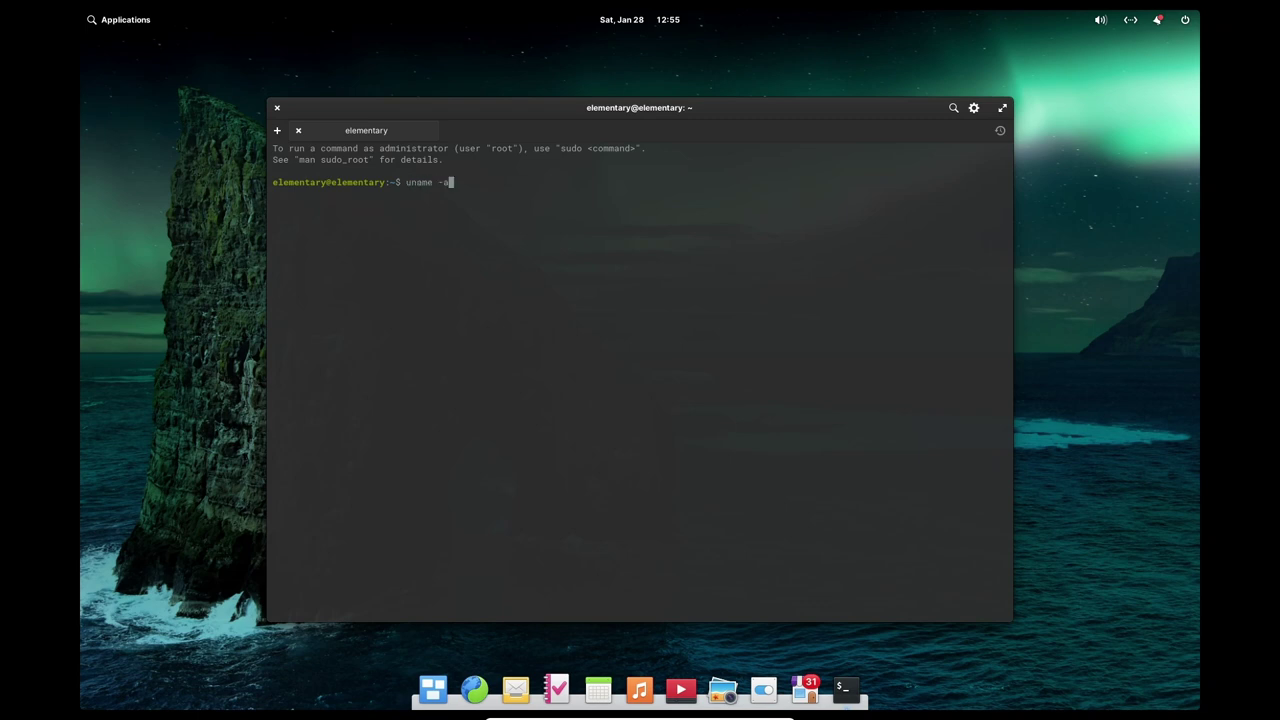
key("Return")
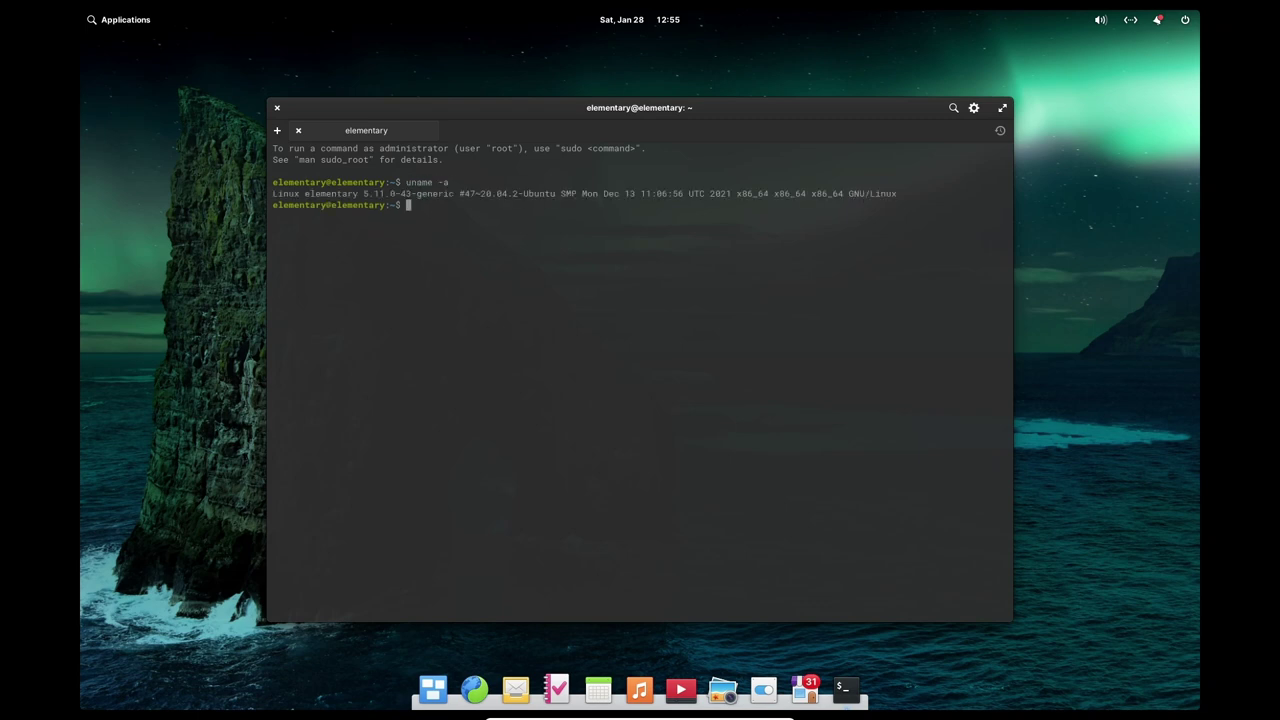
type("uname -r")
key("Return")
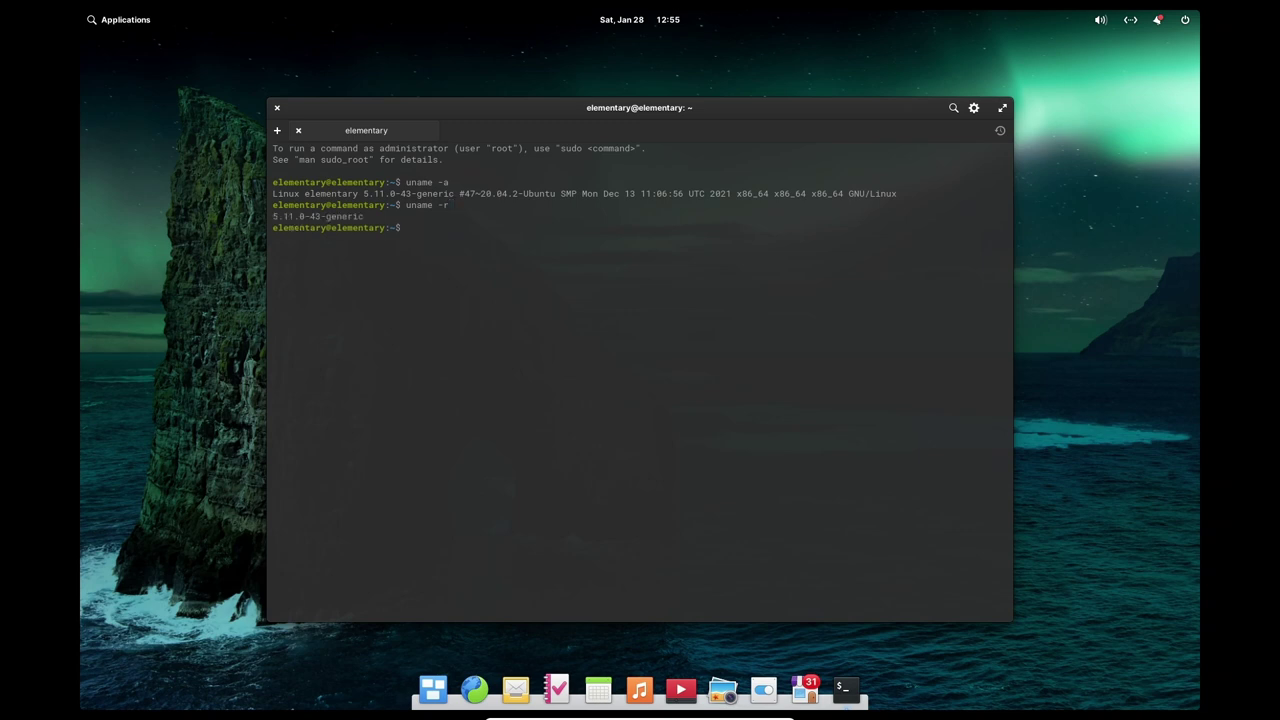
key("ctrl+d")
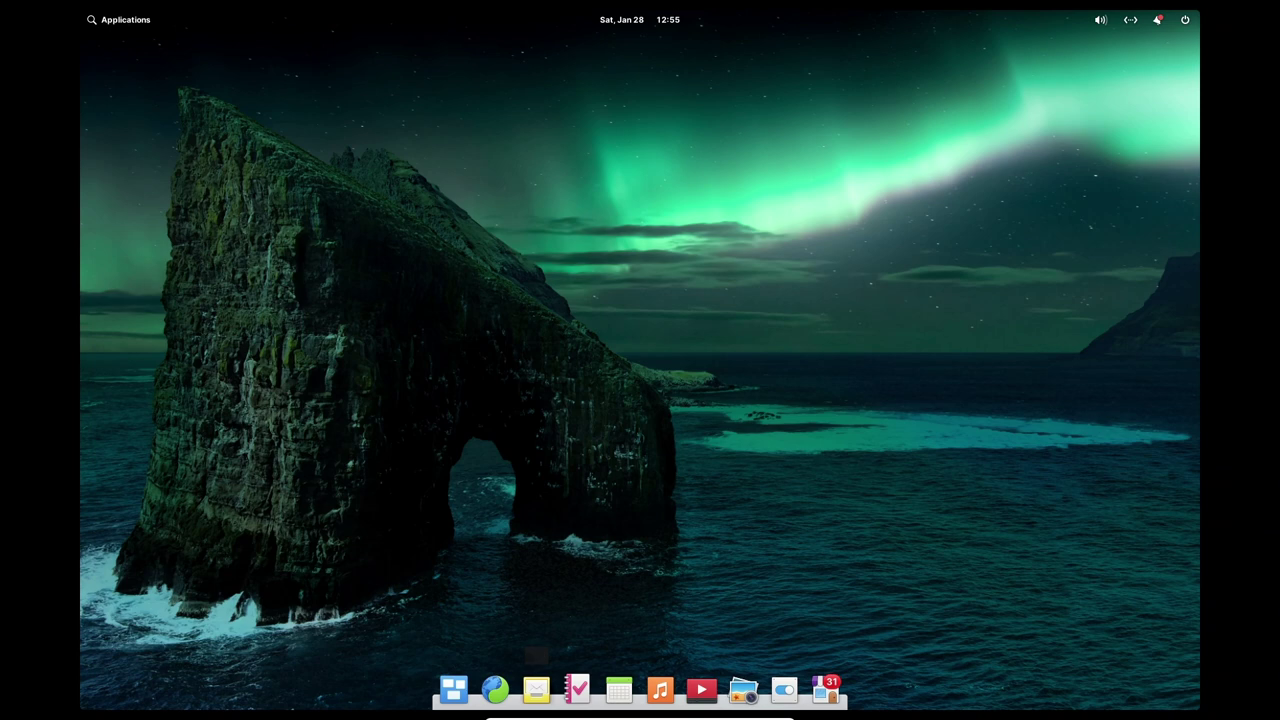
Launch the Files application, keep it in the dock, and close its window
key("super")
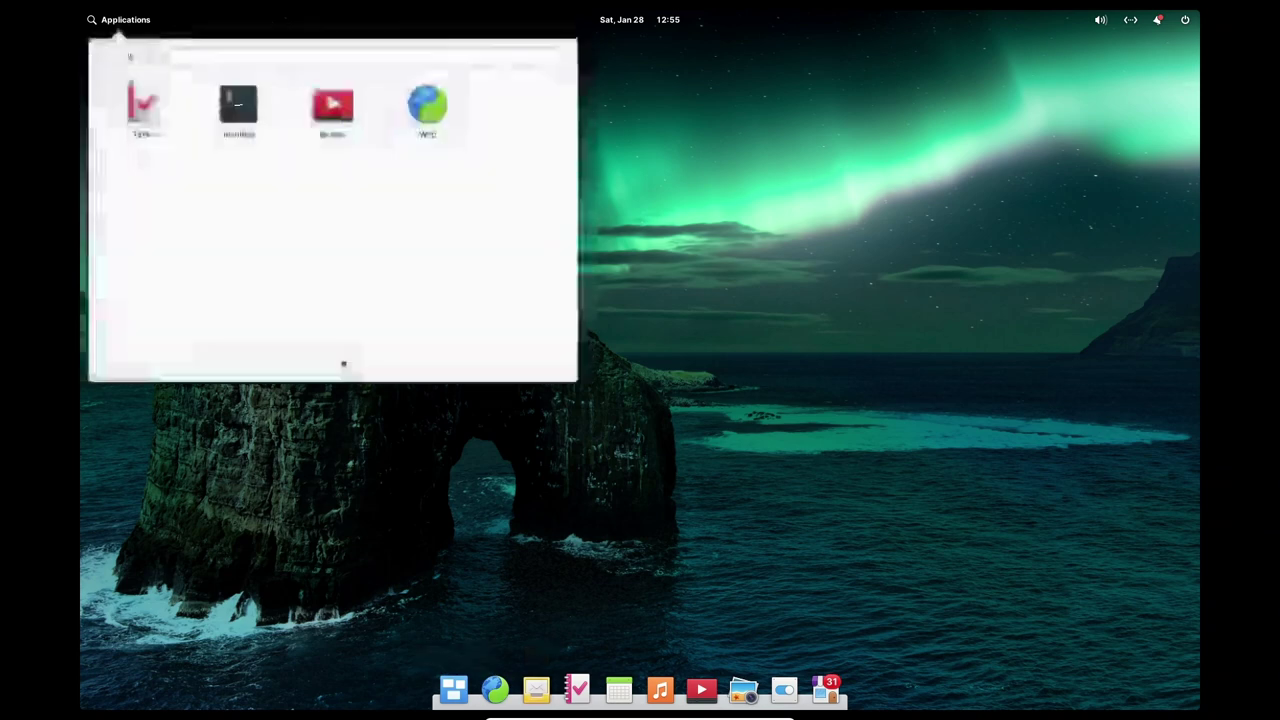
left_click(238, 206)
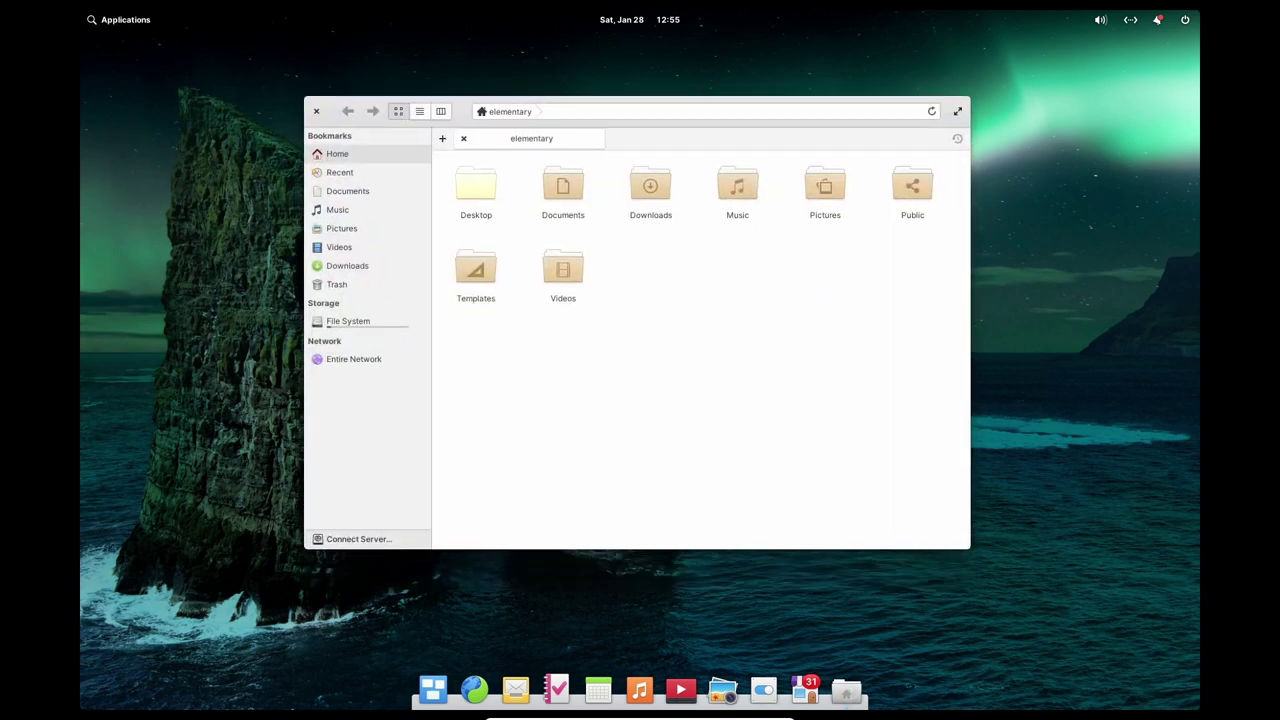
right_click(846, 690)
left_click(815, 595)
left_click(316, 111)
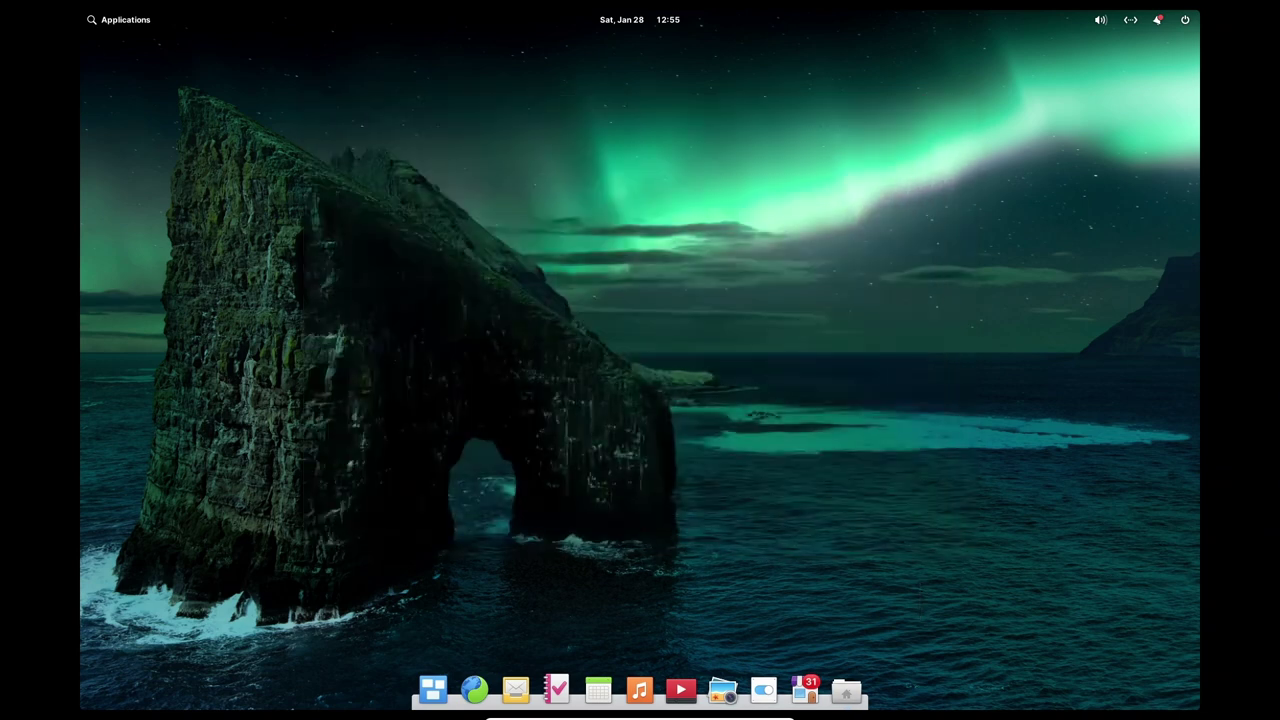
Set the desktop wallpaper to the orange and purple canyon photo in System Settings
left_click(764, 691)
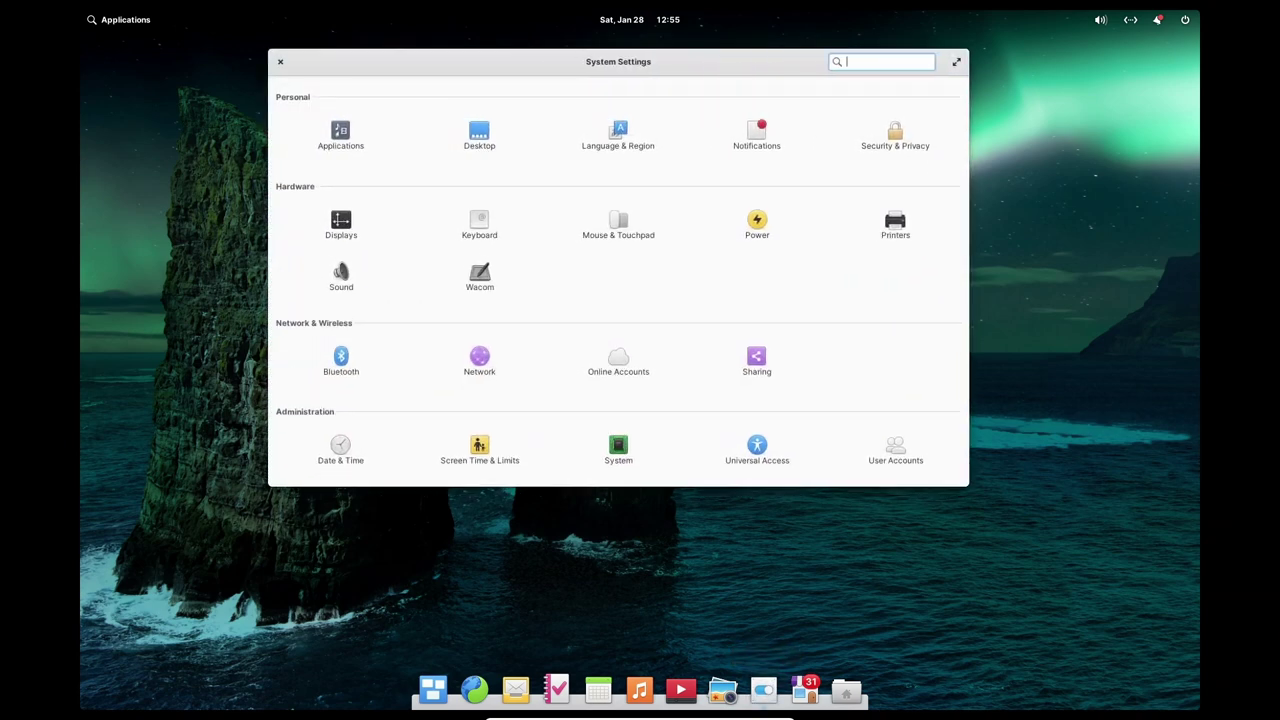
left_click(479, 136)
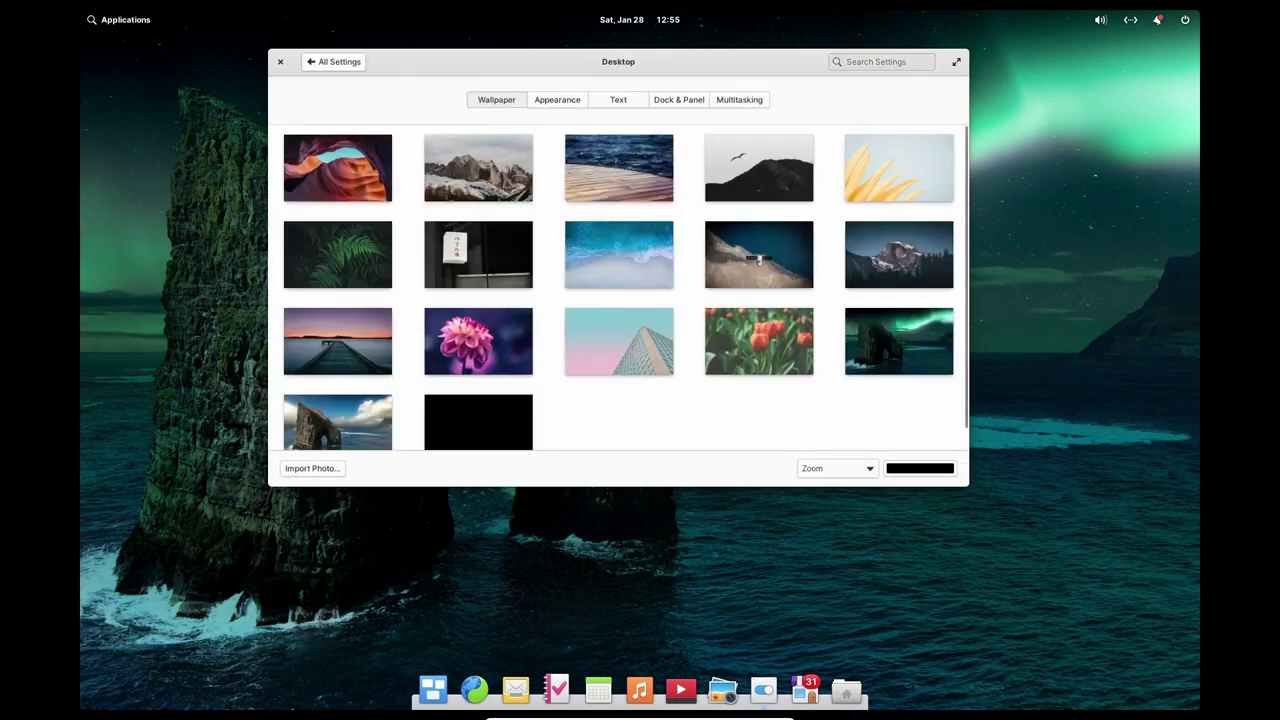
scroll(618, 288, "down", 1)
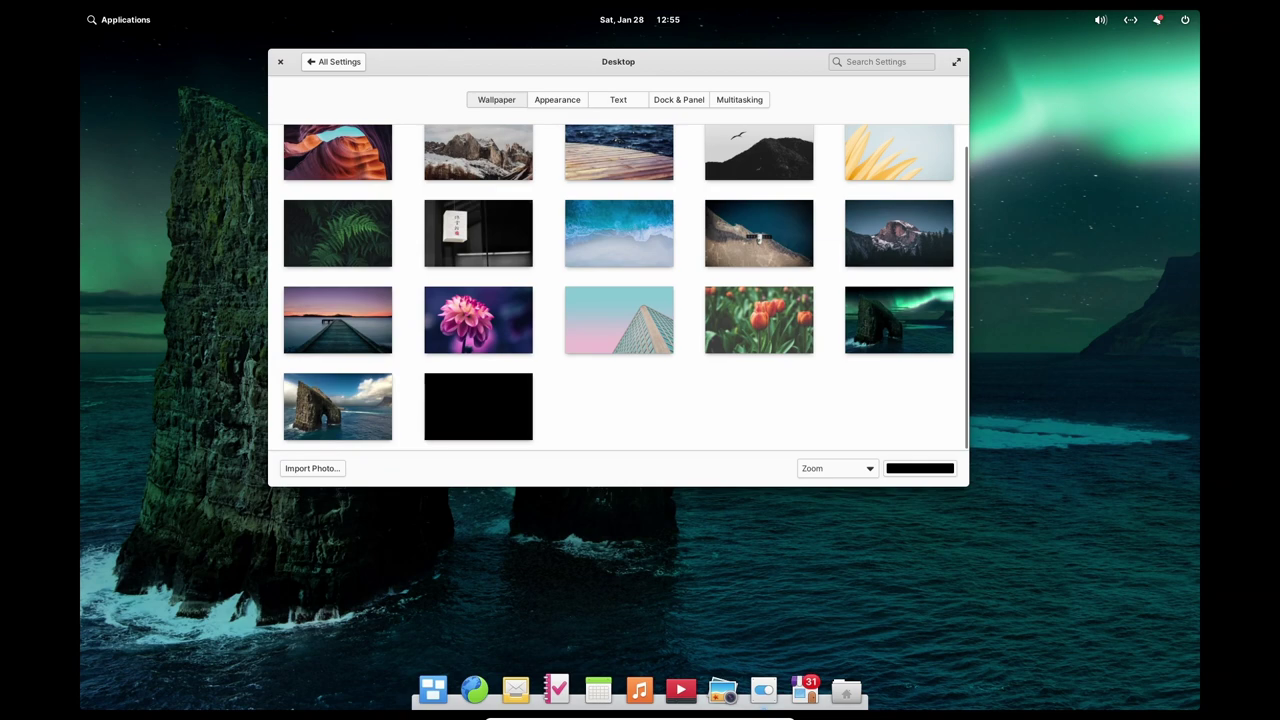
scroll(618, 288, "up", 1)
left_click(338, 164)
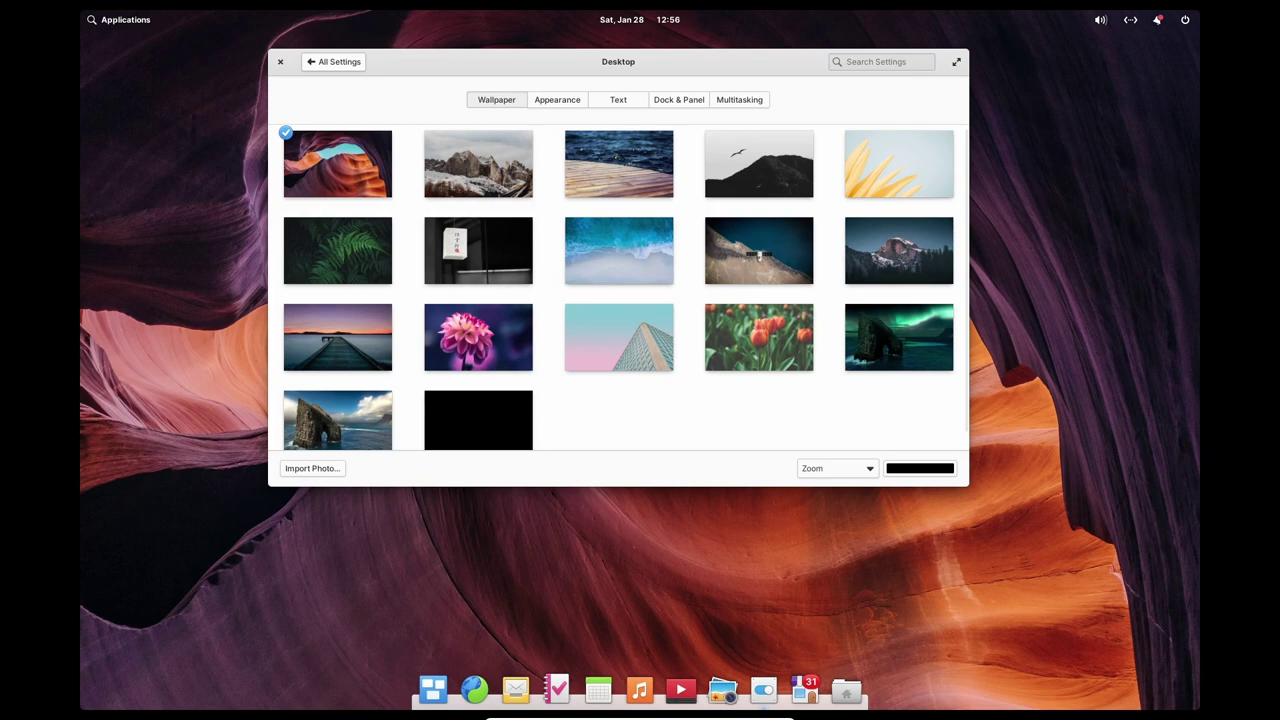
Move the settings window slightly and set the desktop appearance style to Dark
left_click_drag(618, 62, 644, 66)
left_click(583, 104)
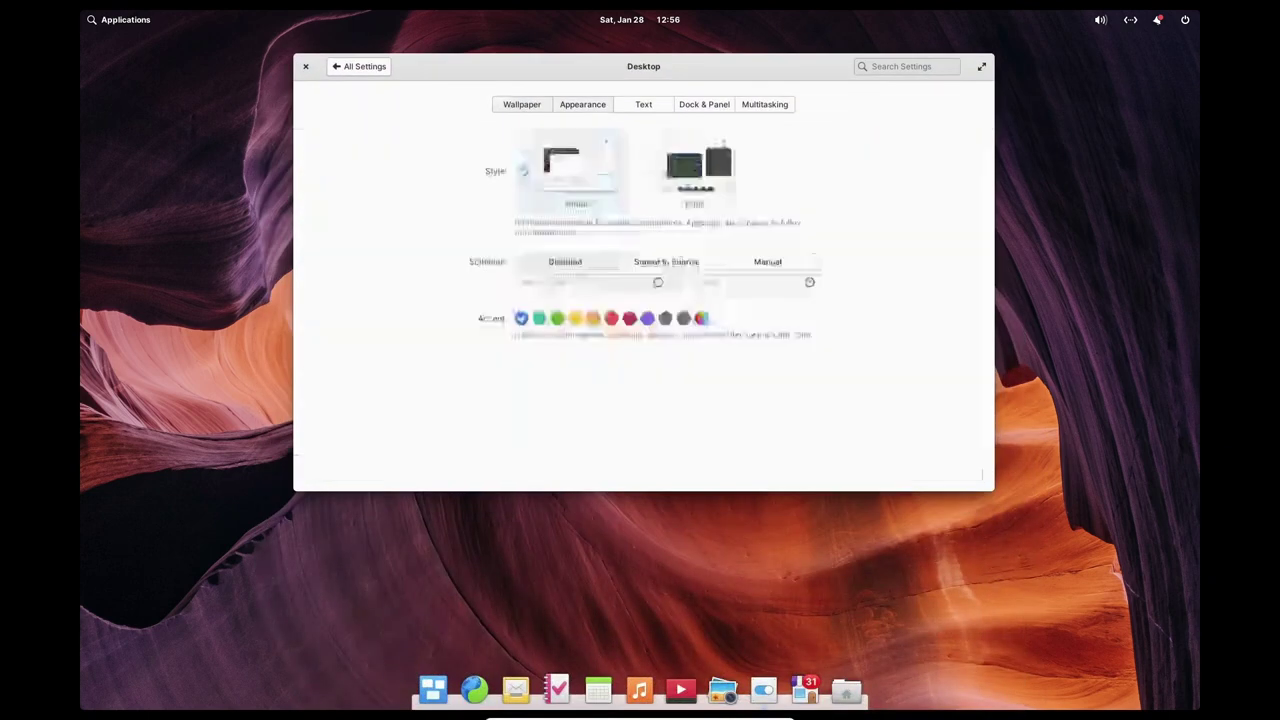
left_click(690, 170)
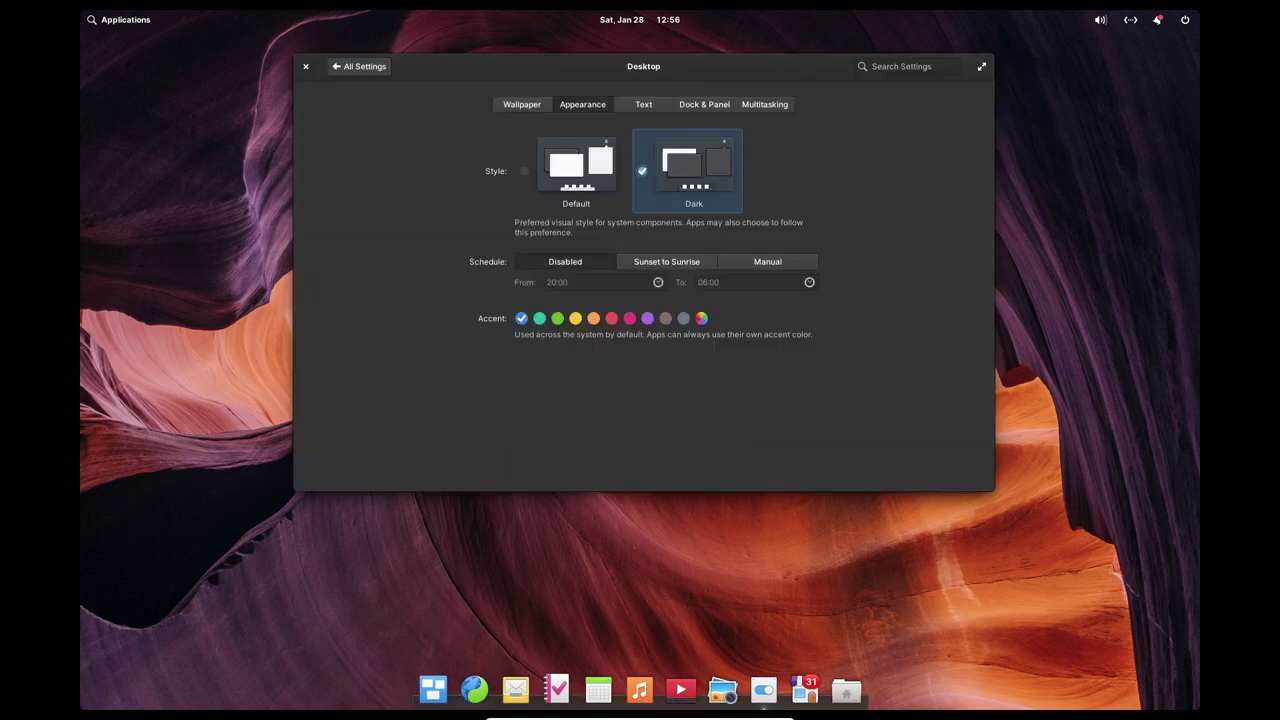
View the dark style in a Files window moved partly off the settings, and close that window
left_click(846, 690)
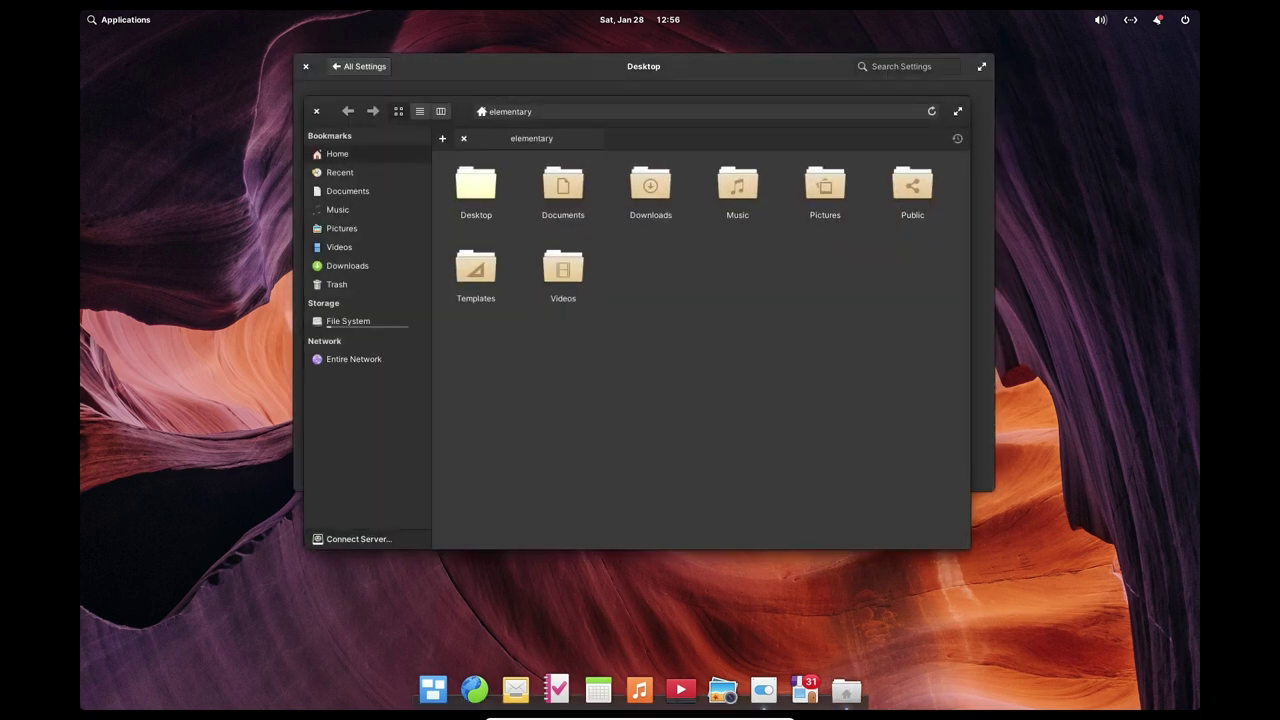
left_click_drag(462, 111, 635, 213)
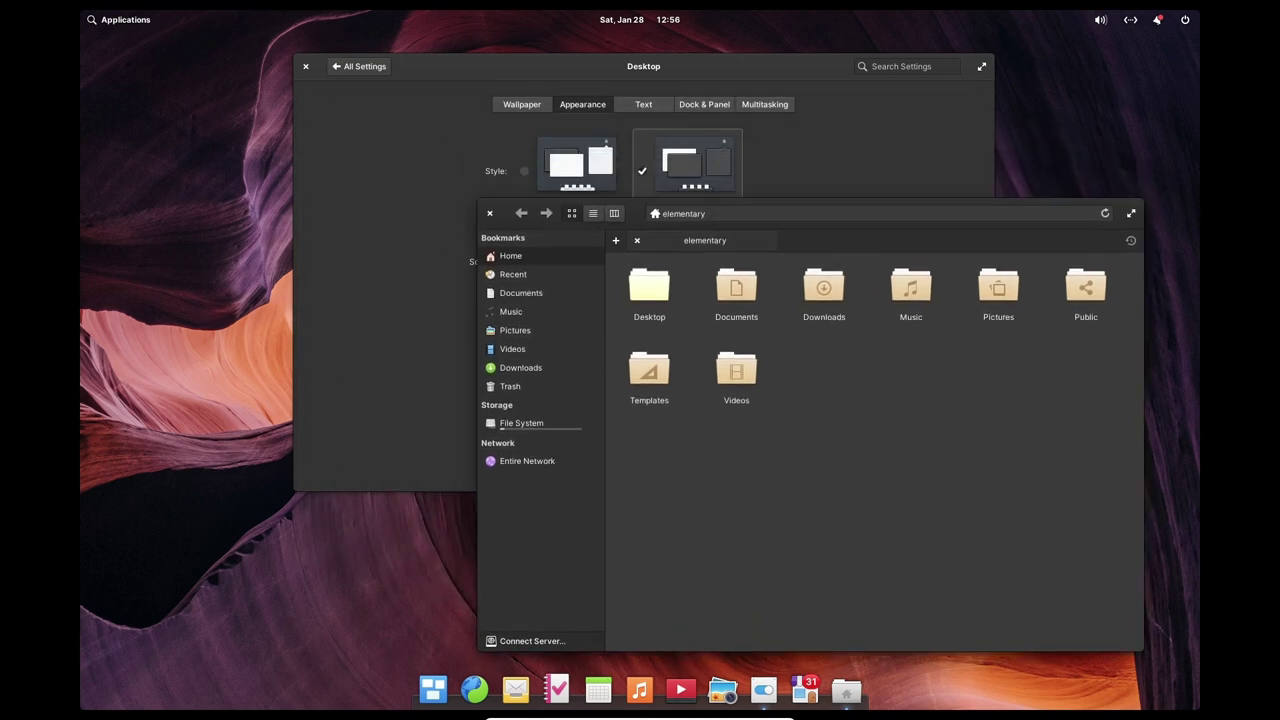
left_click(490, 213)
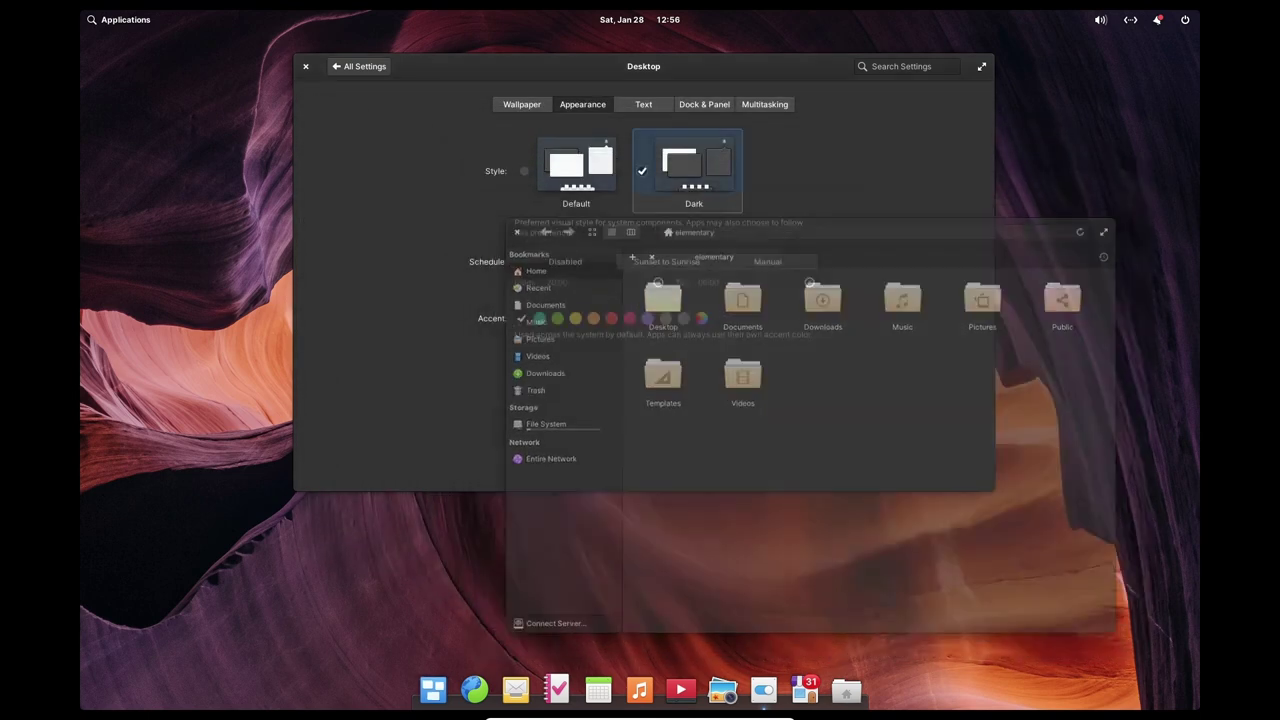
View the desktop text settings, and try the largest dock icon size before restoring the medium size
left_click(644, 104)
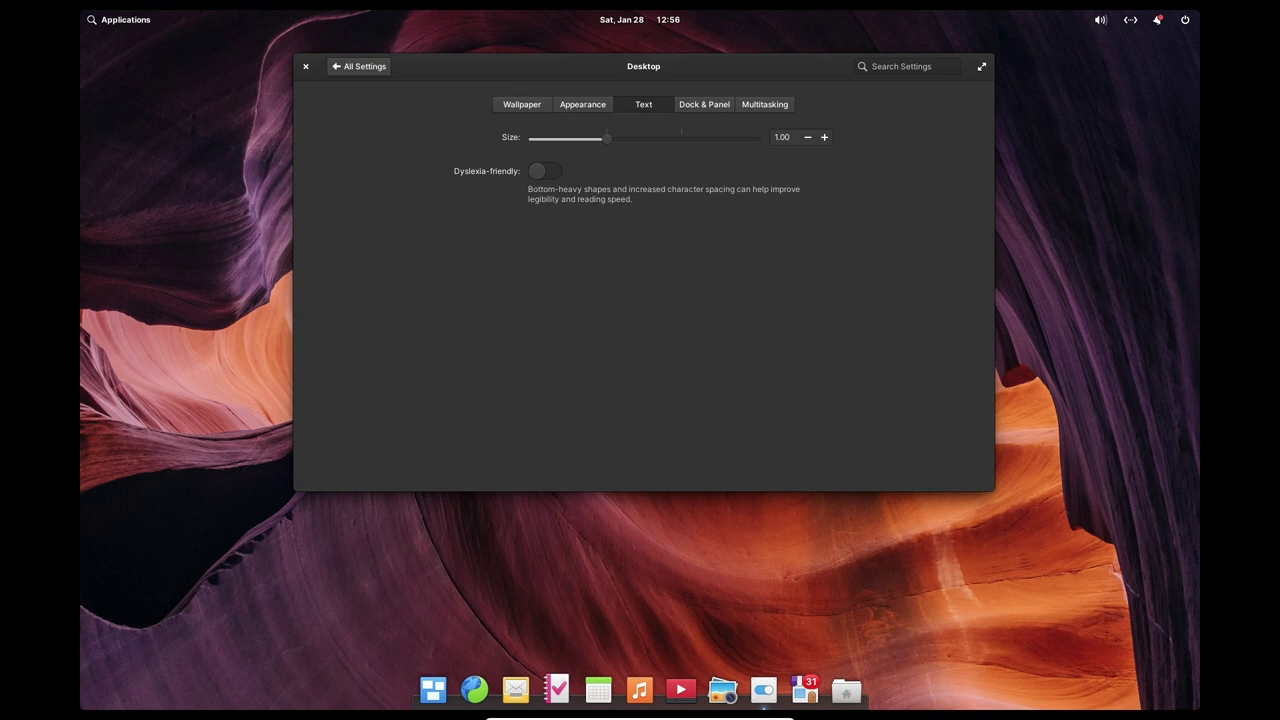
left_click(704, 104)
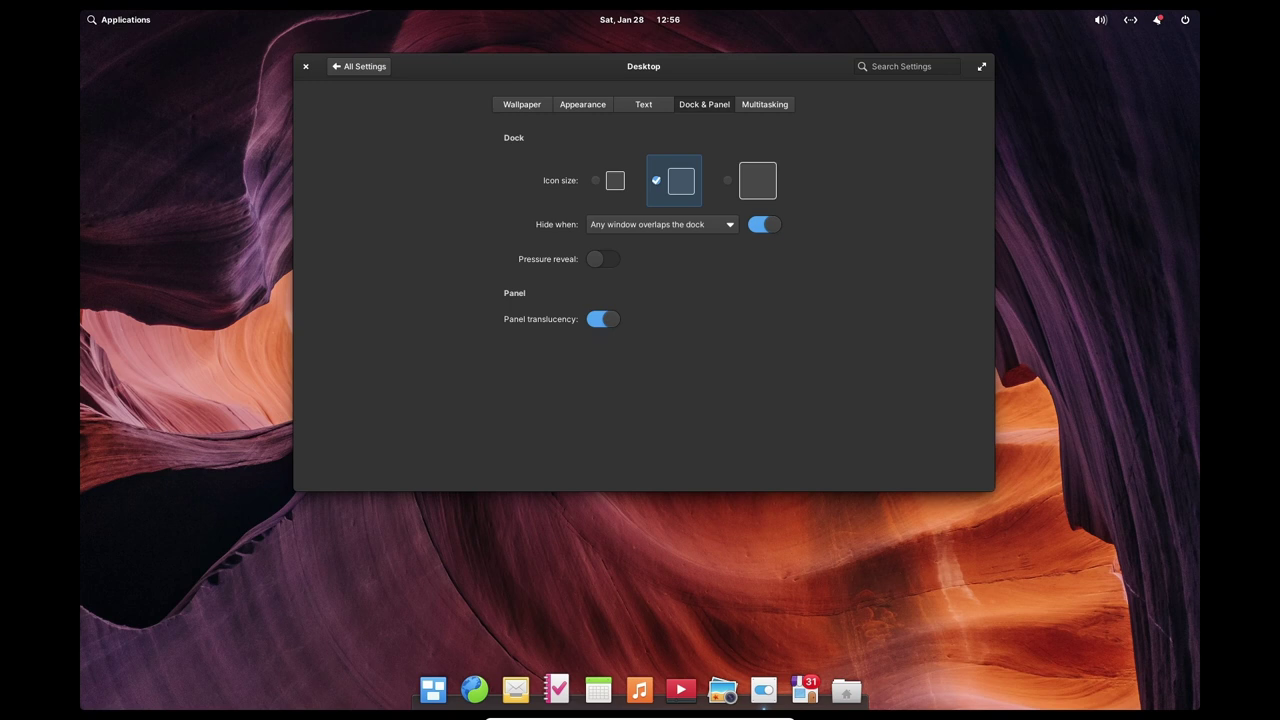
left_click(757, 181)
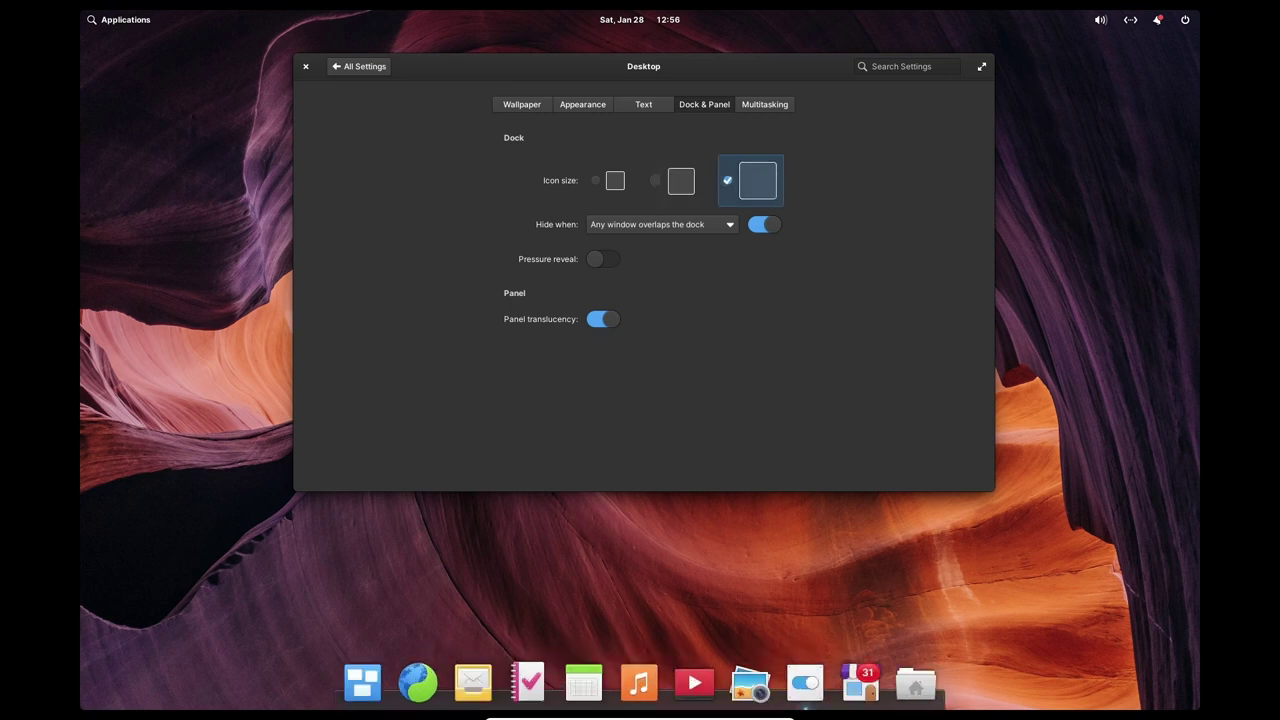
left_click(655, 180)
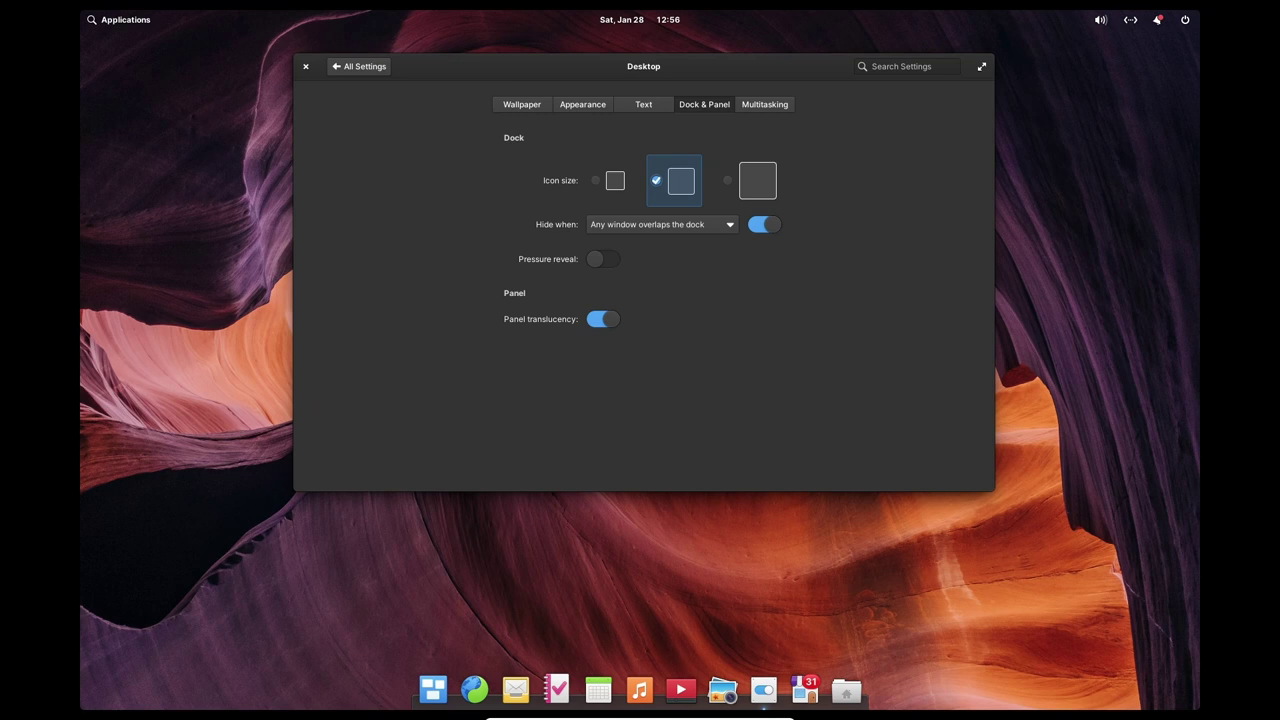
Try the dock with pressure reveal enabled and the panel with translucency disabled, reverting each setting
left_click(603, 259)
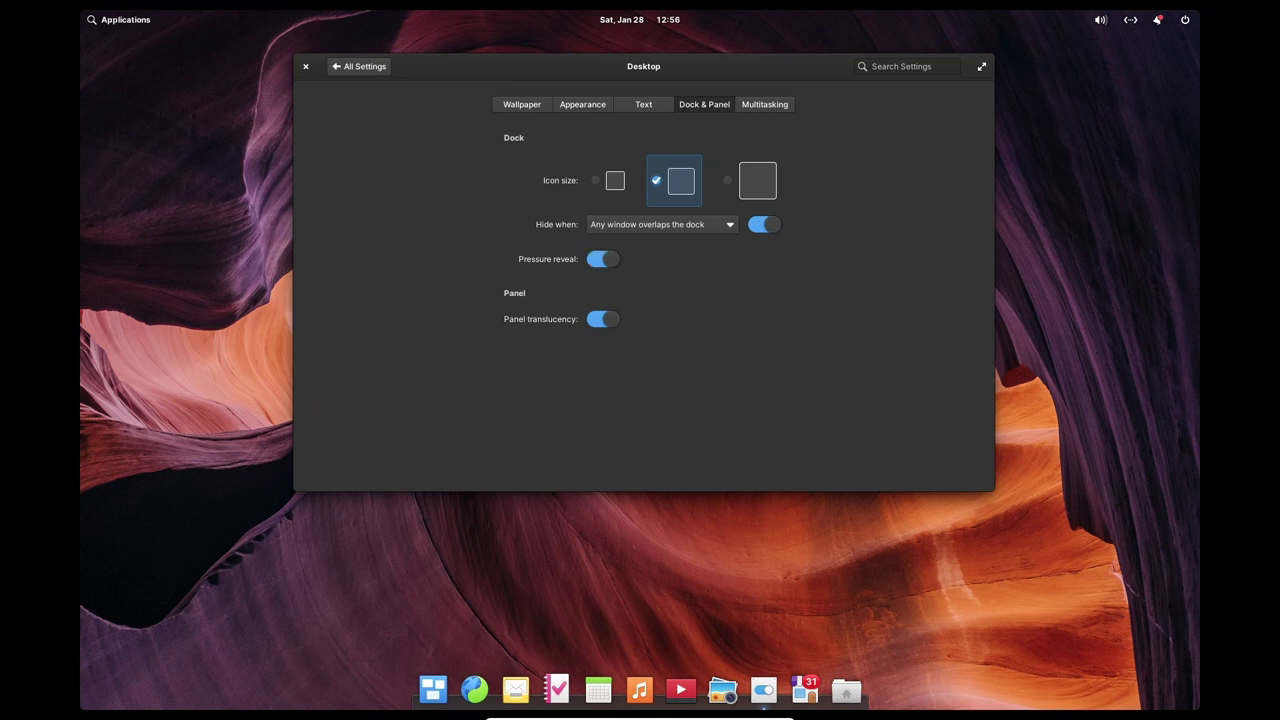
left_click(603, 259)
key("space")
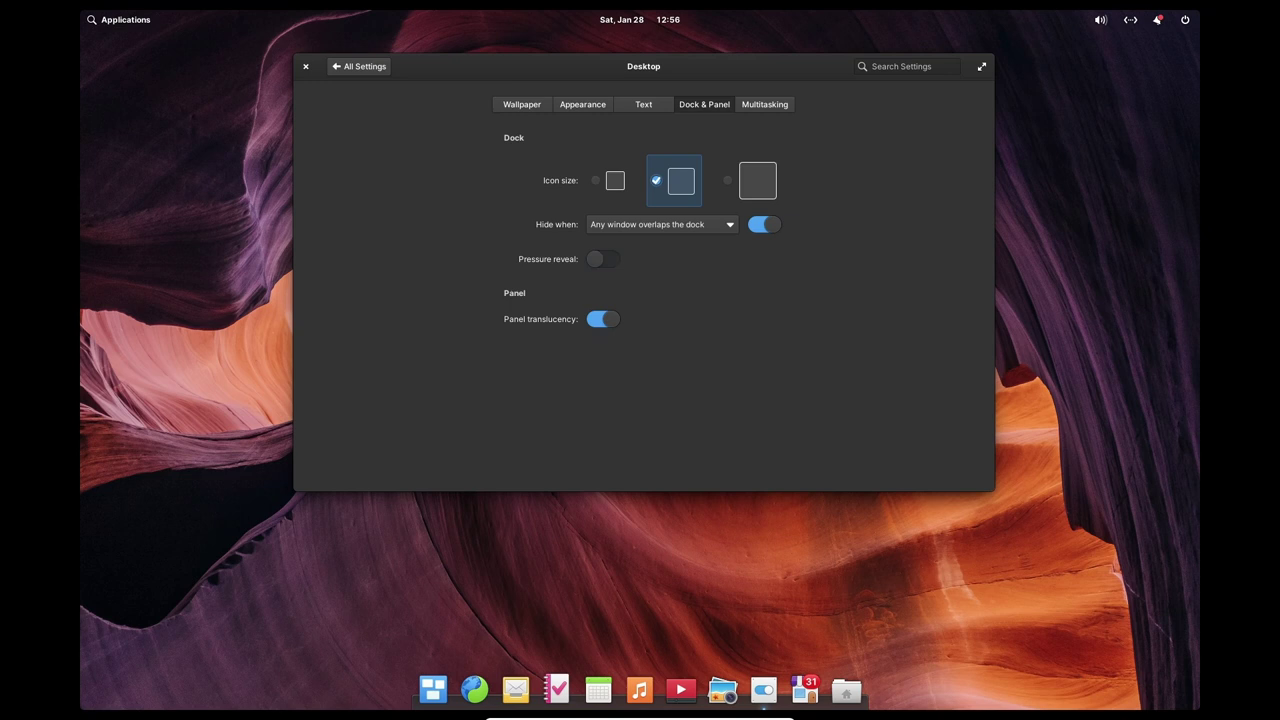
left_click(603, 319)
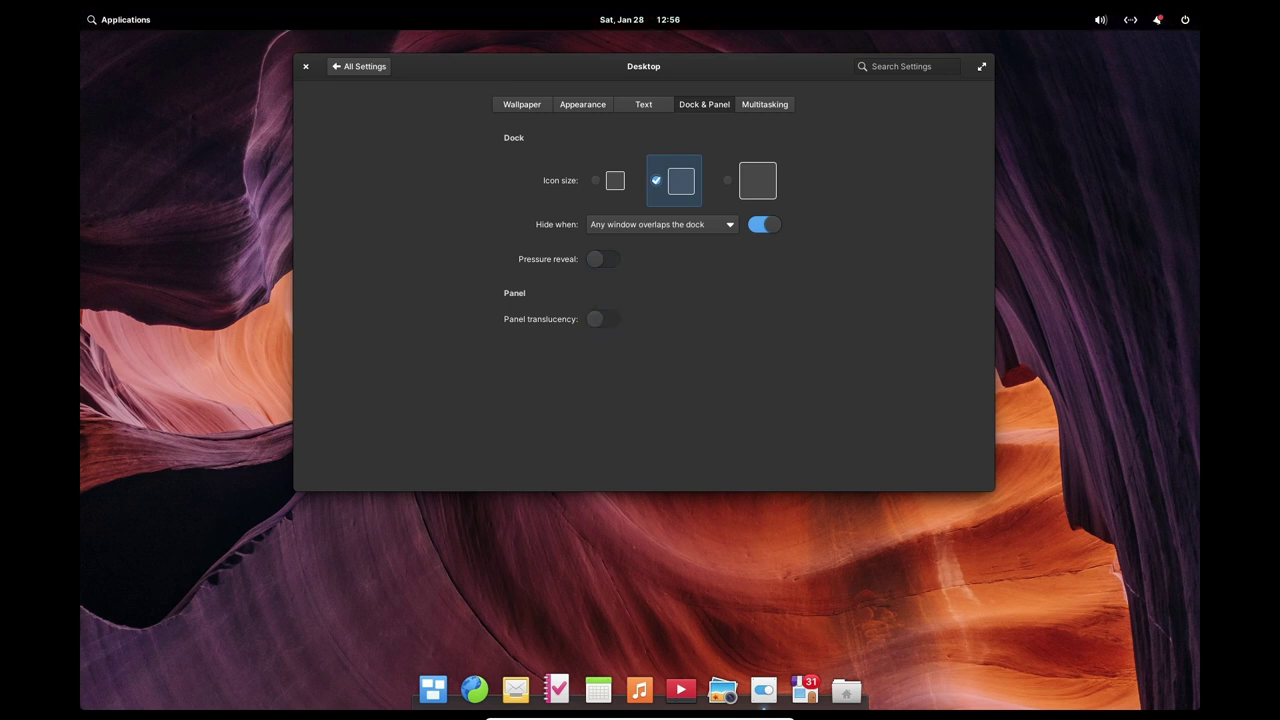
key("space")
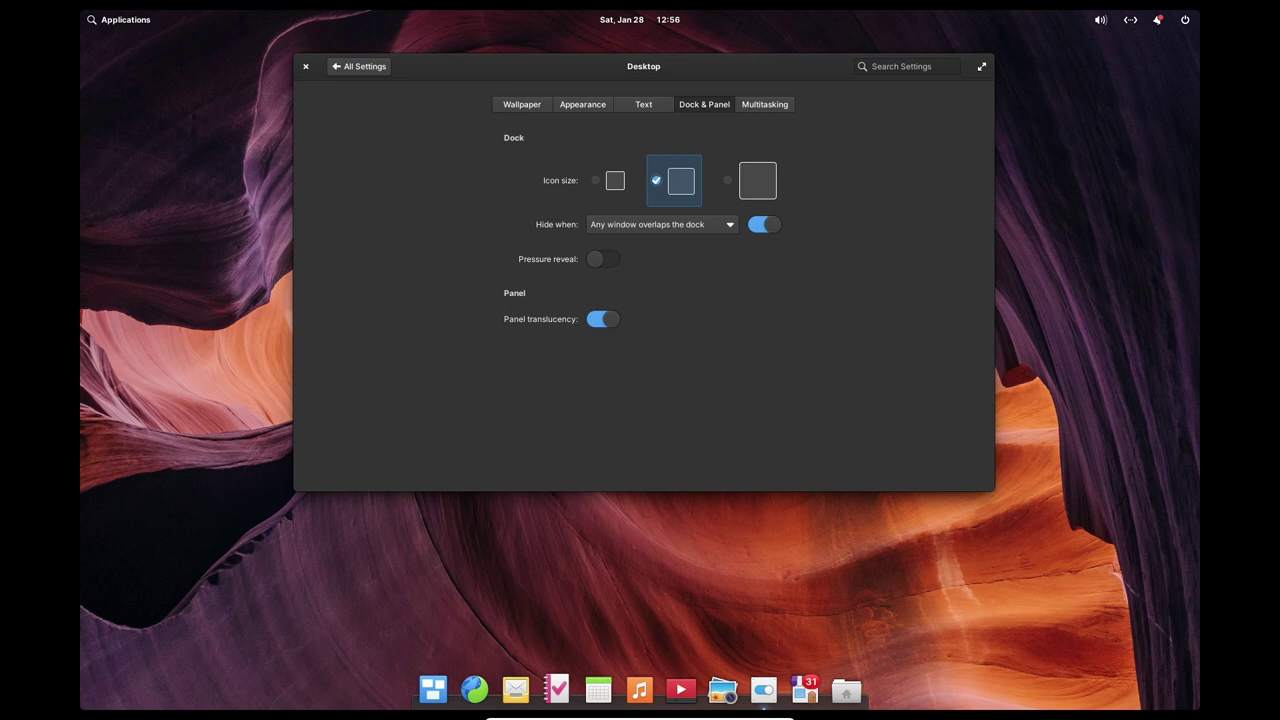
Review the desktop Multitasking settings and the Security & Privacy pages for history, locking, firewall, housekeeping and location services
left_click(765, 104)
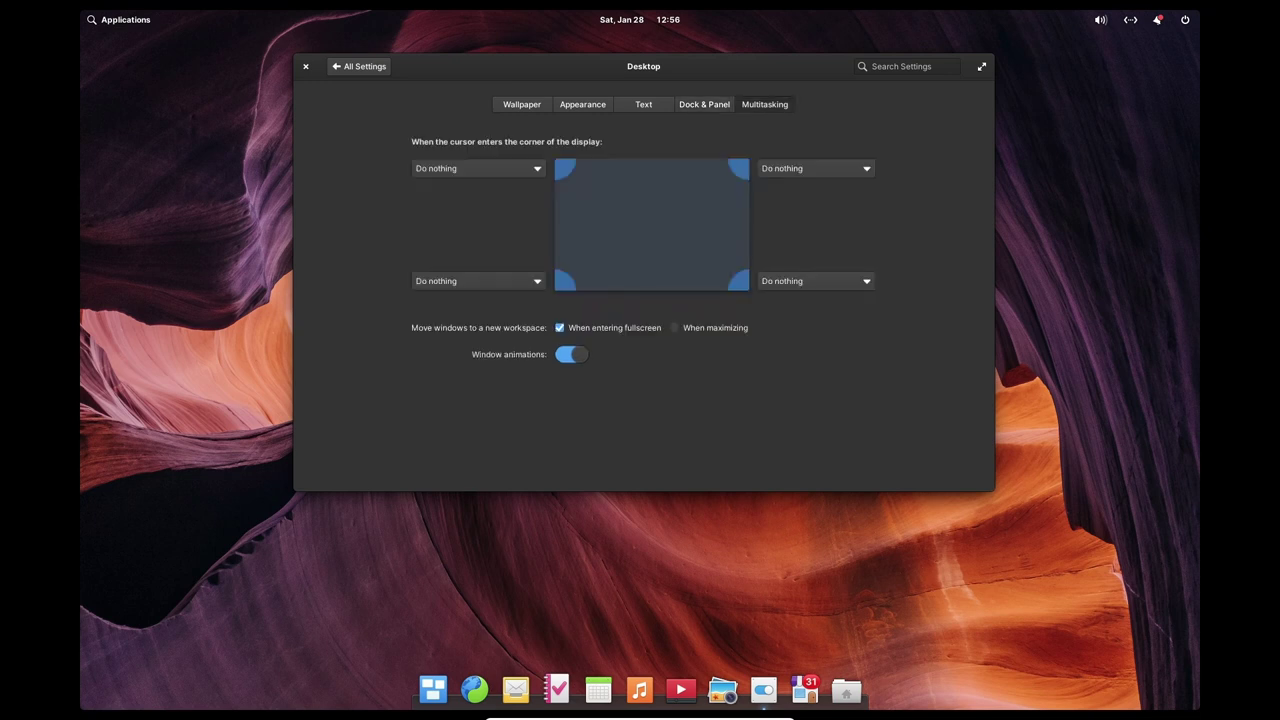
left_click(359, 67)
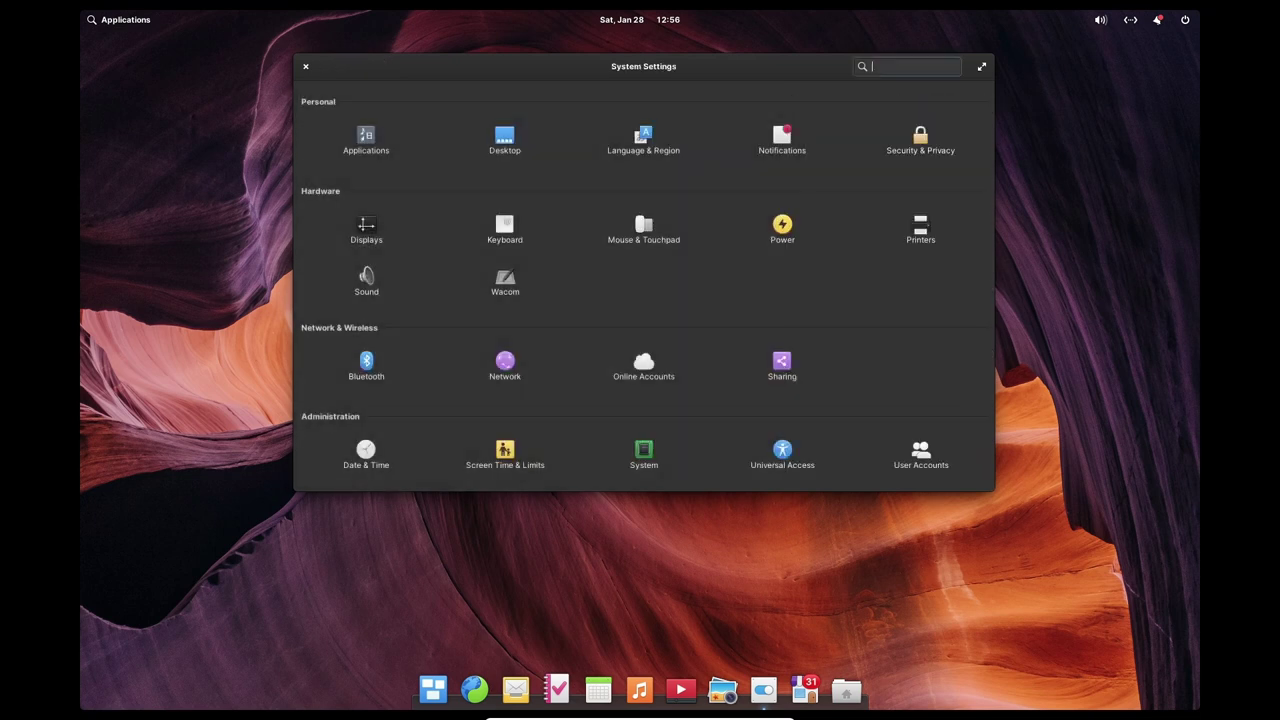
left_click(921, 140)
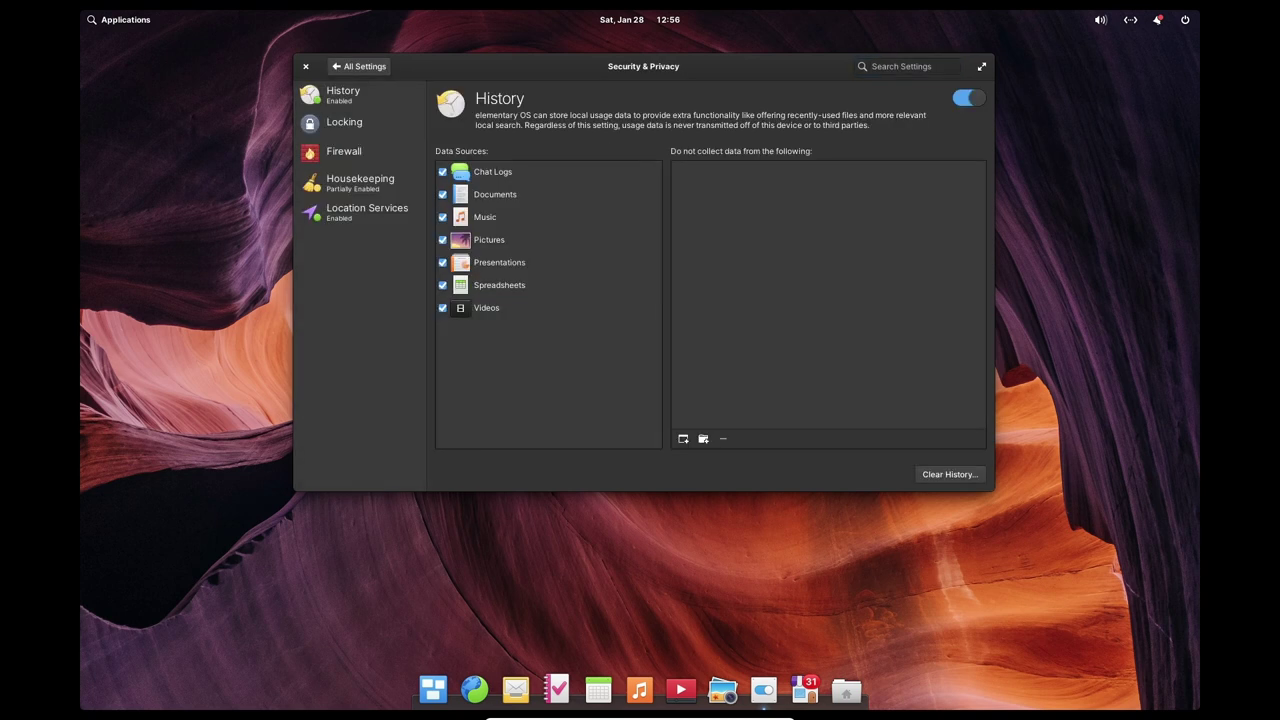
left_click(359, 123)
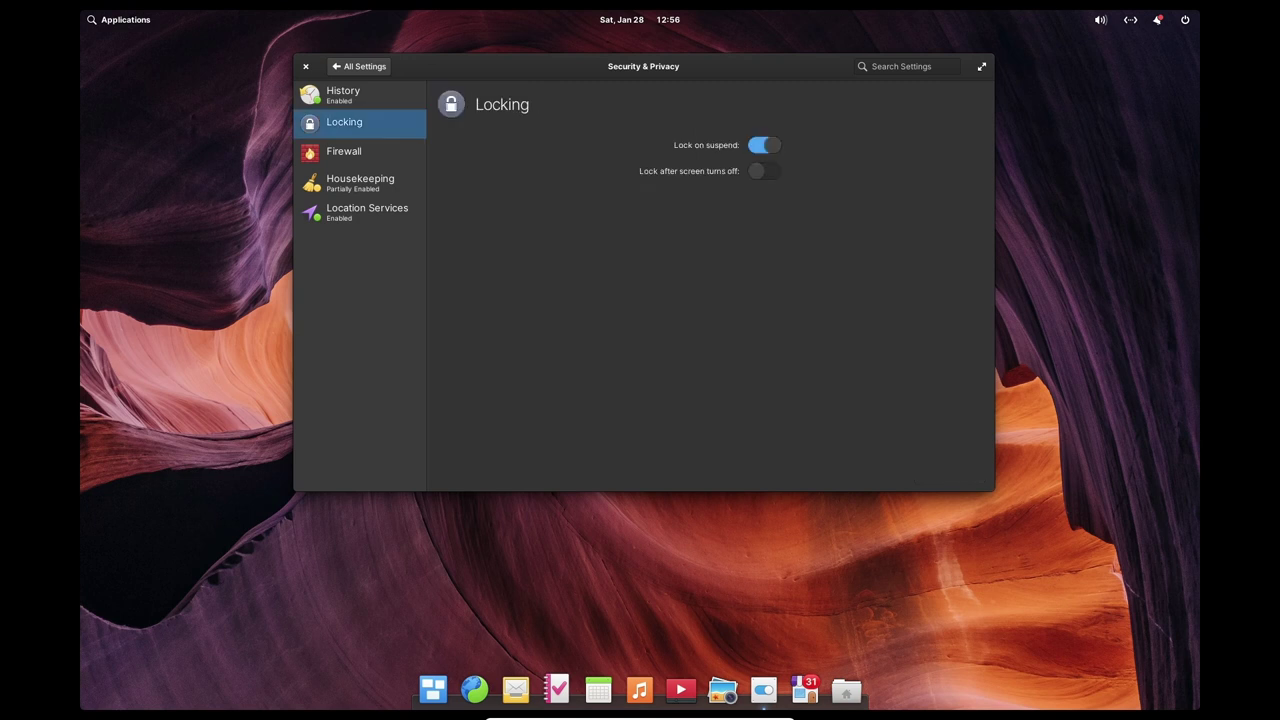
left_click(359, 152)
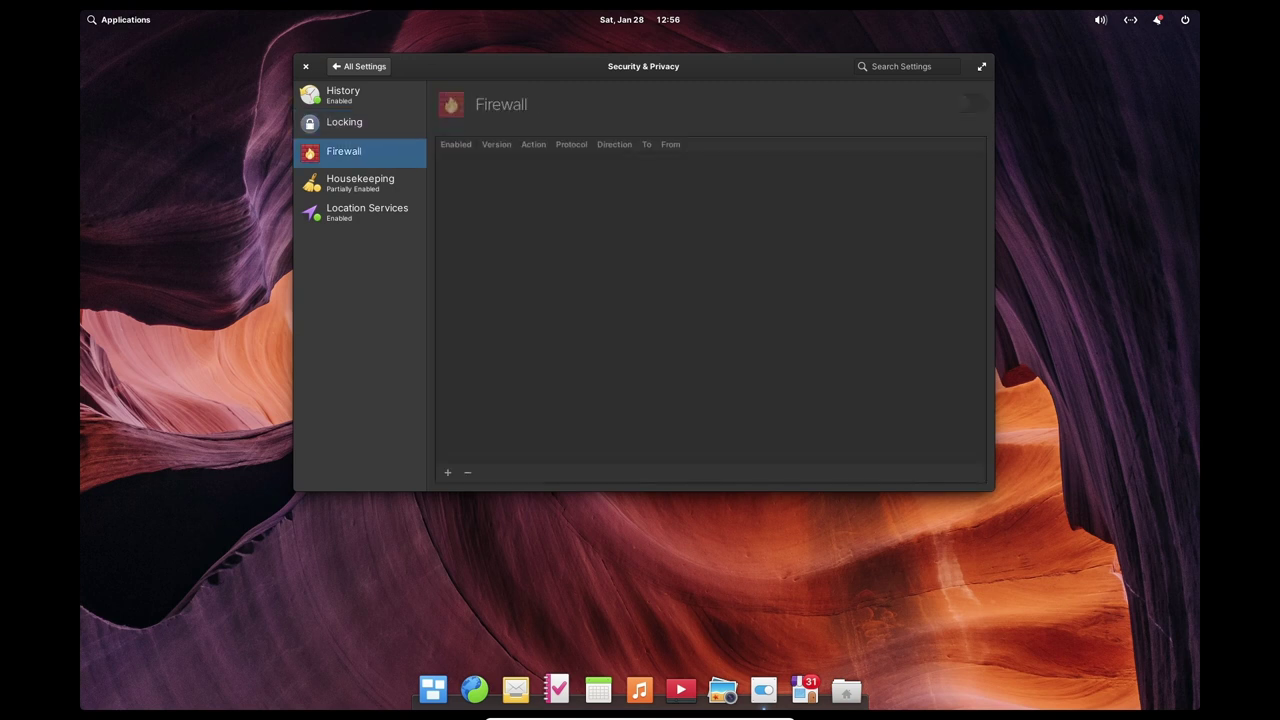
left_click(359, 183)
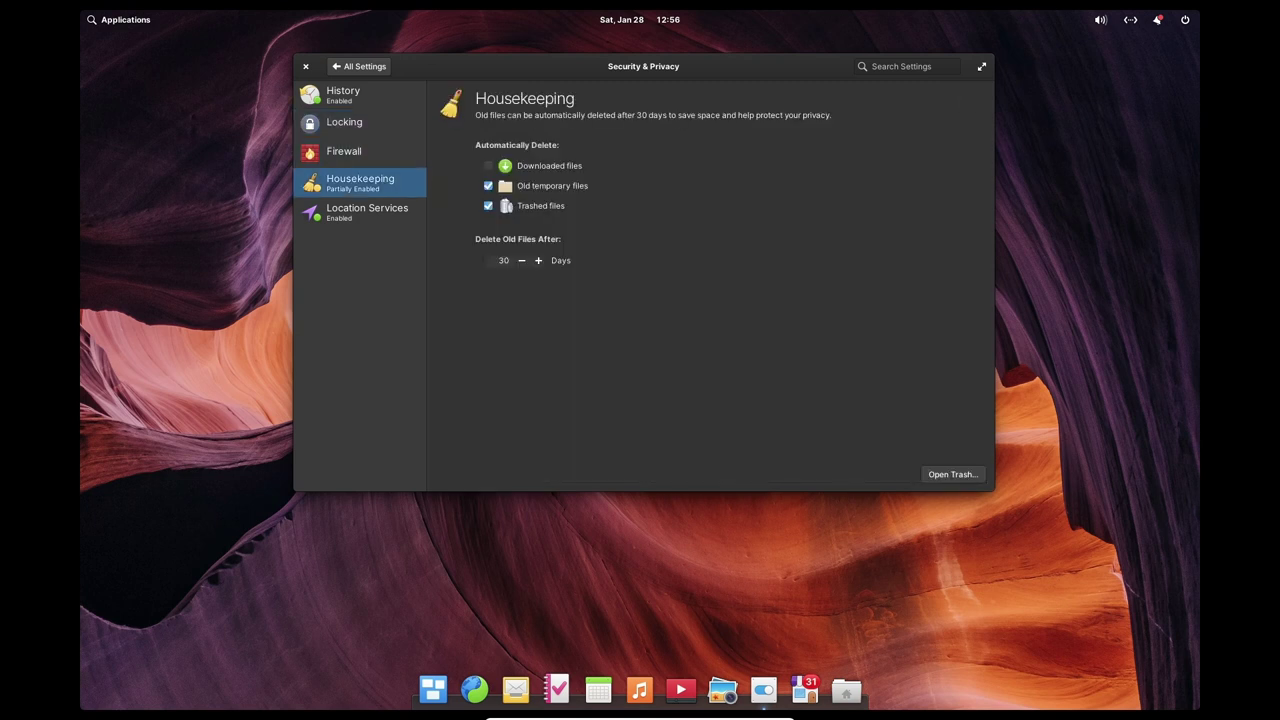
left_click(359, 212)
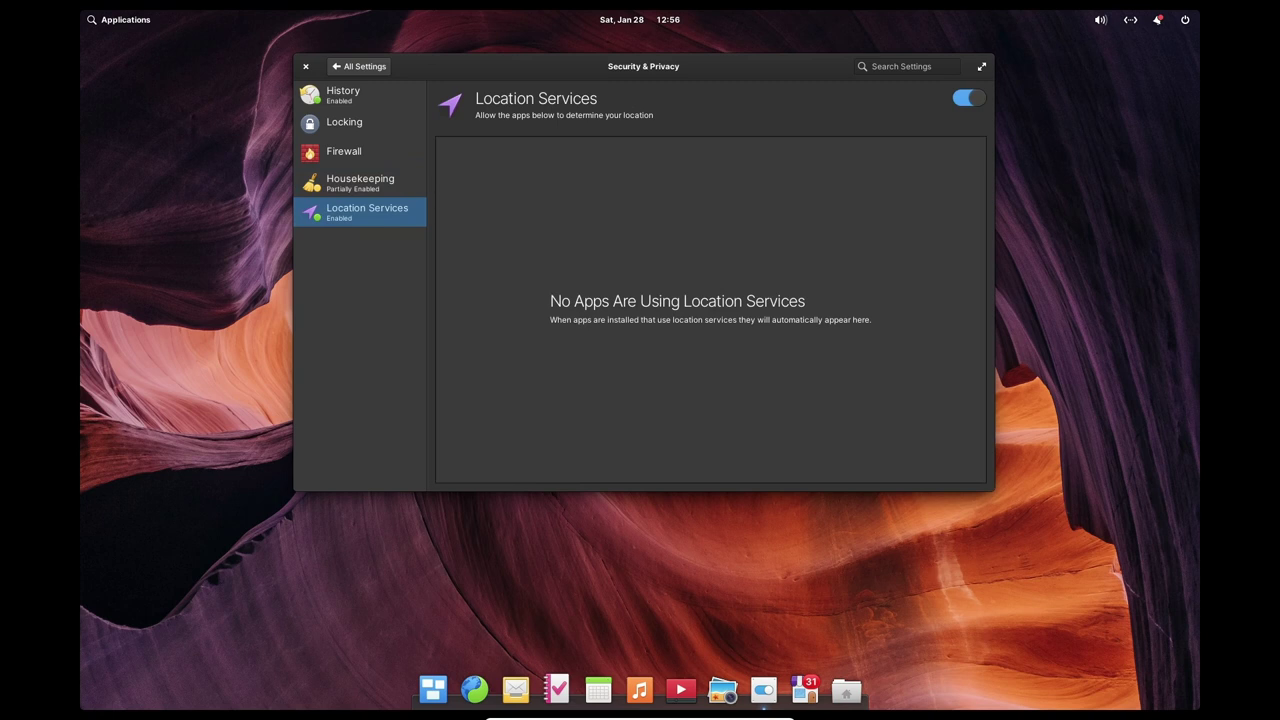
Review the Mouse & Touchpad settings pages for clicking, pointing, gestures, mouse and touchpad
left_click(359, 67)
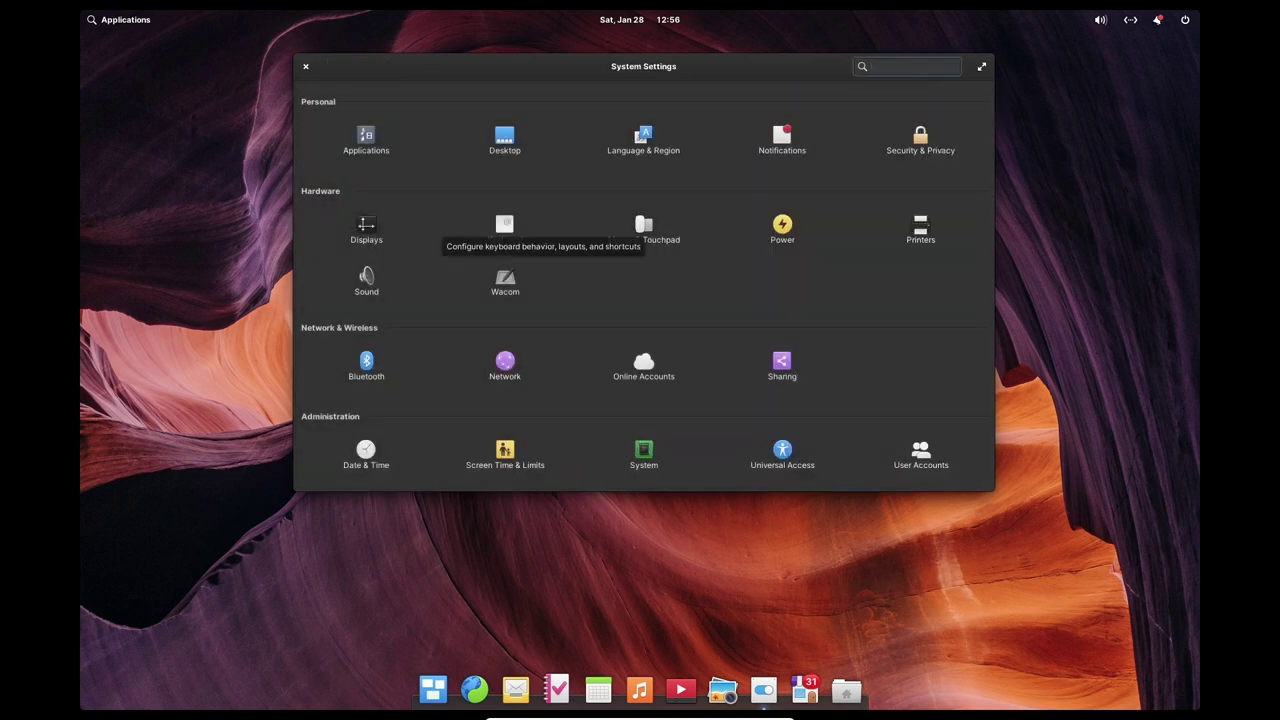
left_click(643, 228)
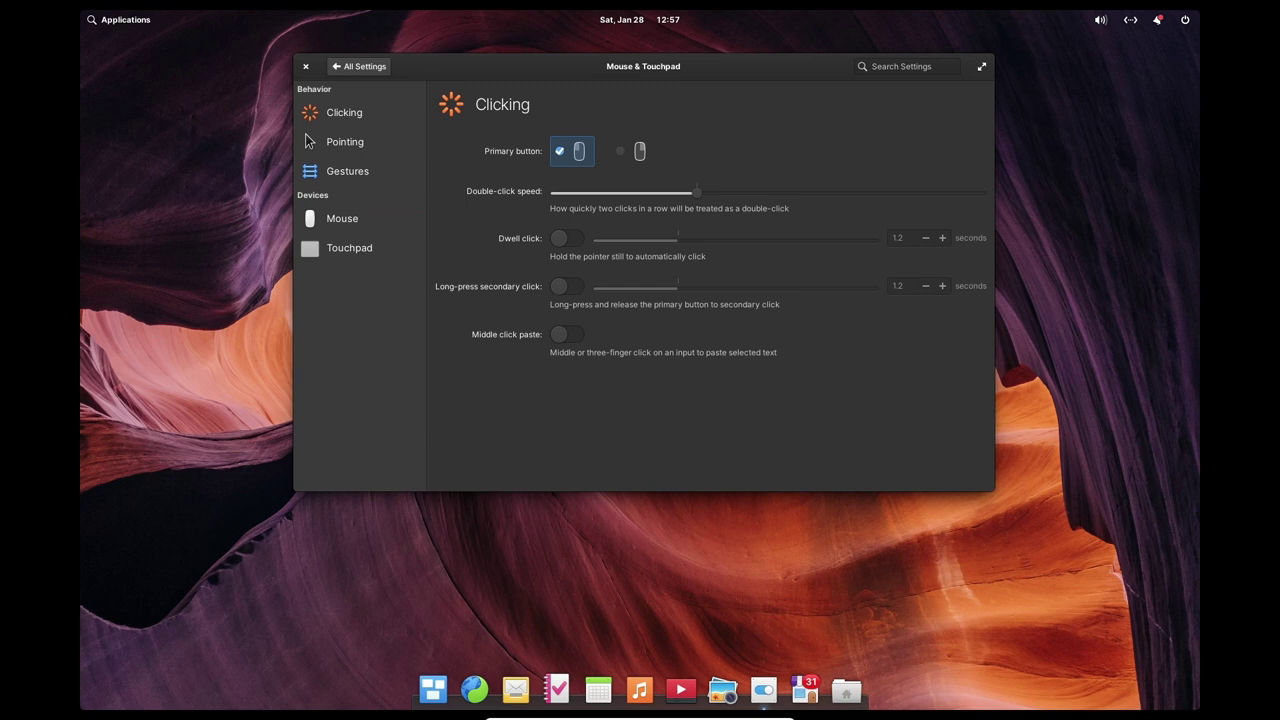
left_click(308, 141)
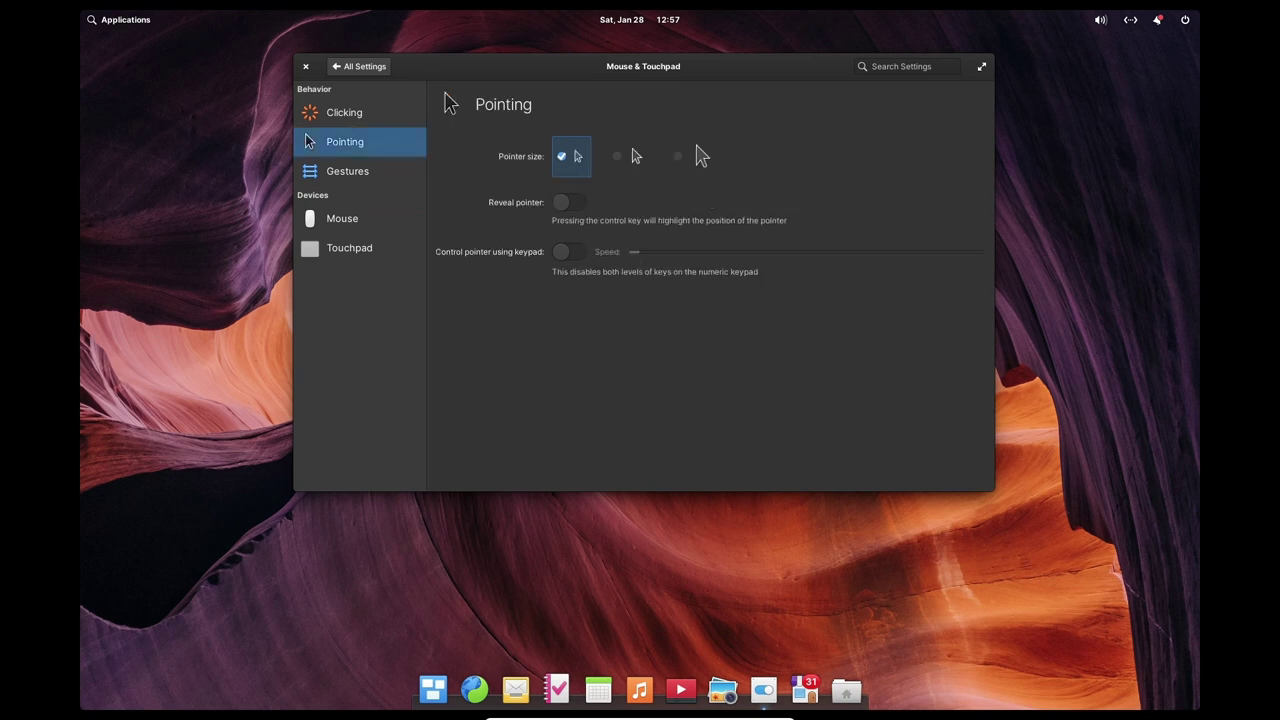
key("Down")
key("Up")
key("Up")
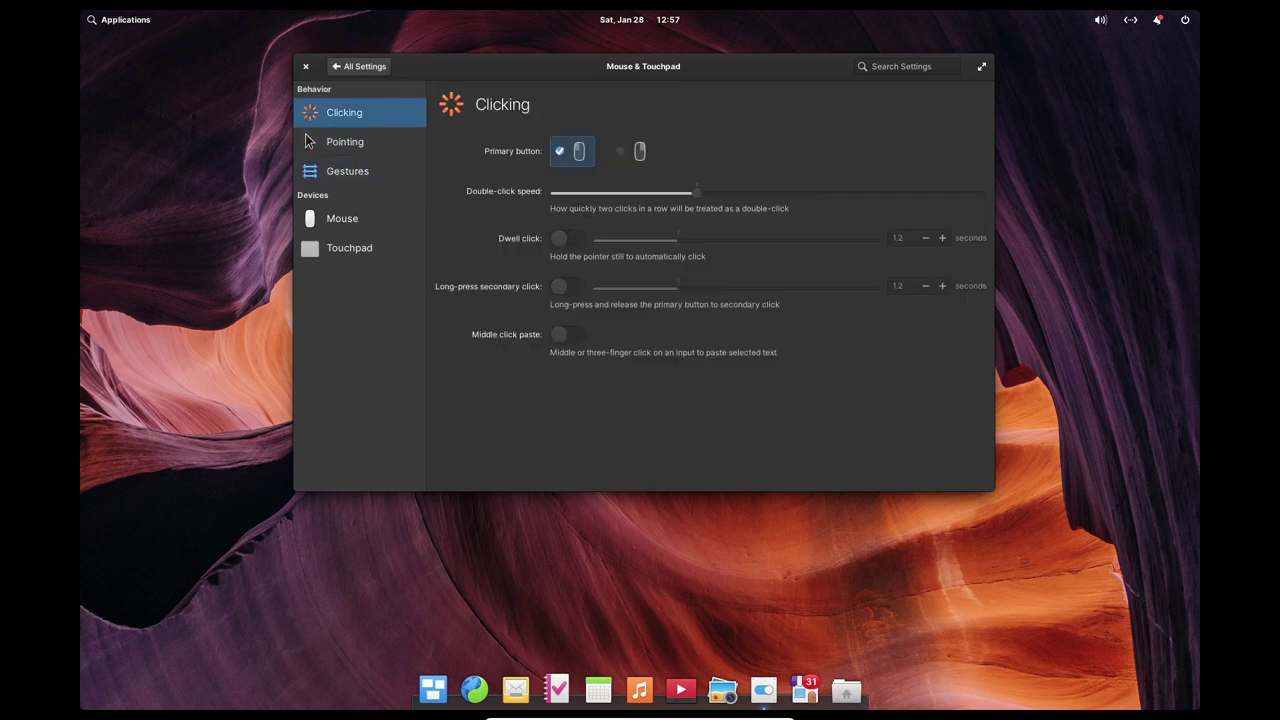
key("Down")
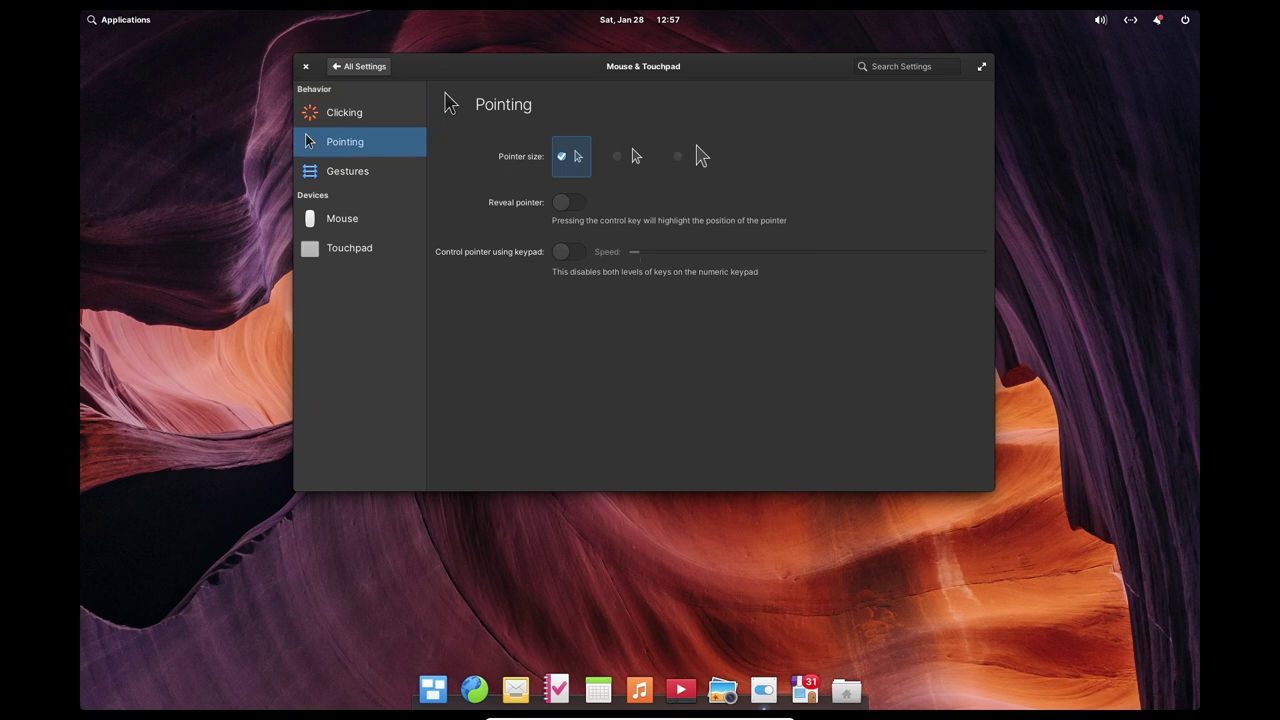
key("Down")
key("Down")
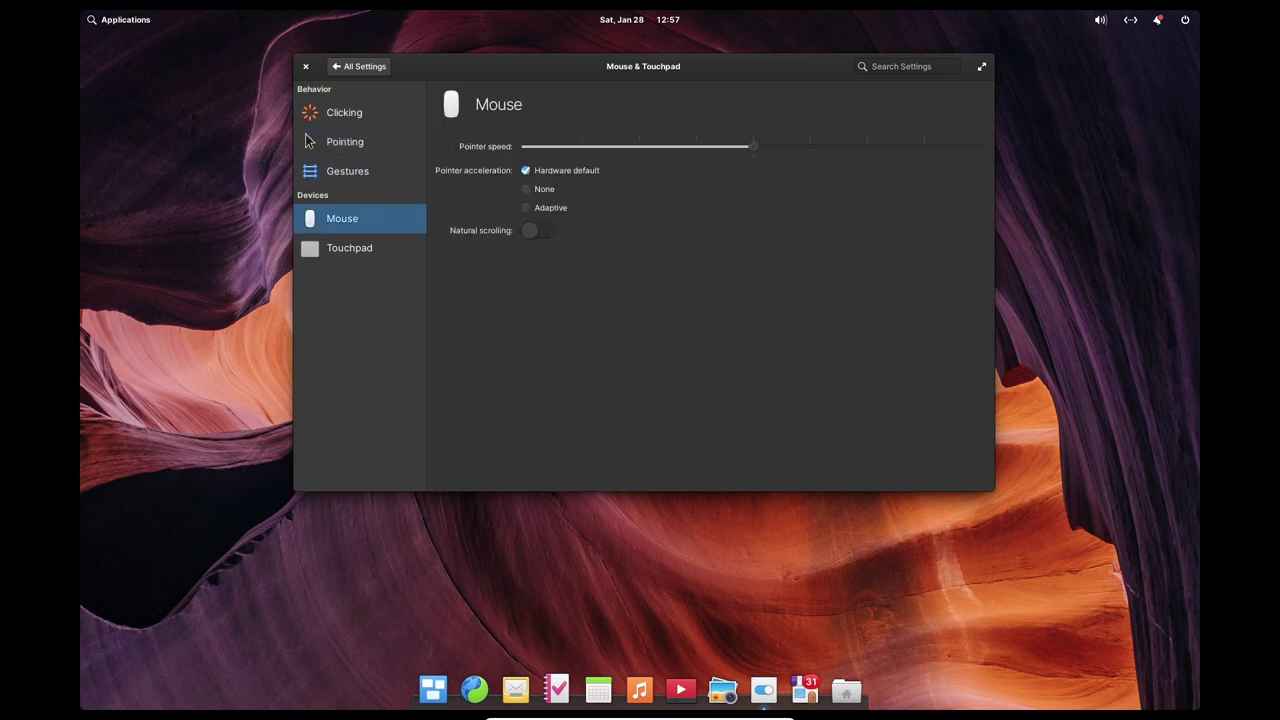
key("Down")
key("alt+Left")
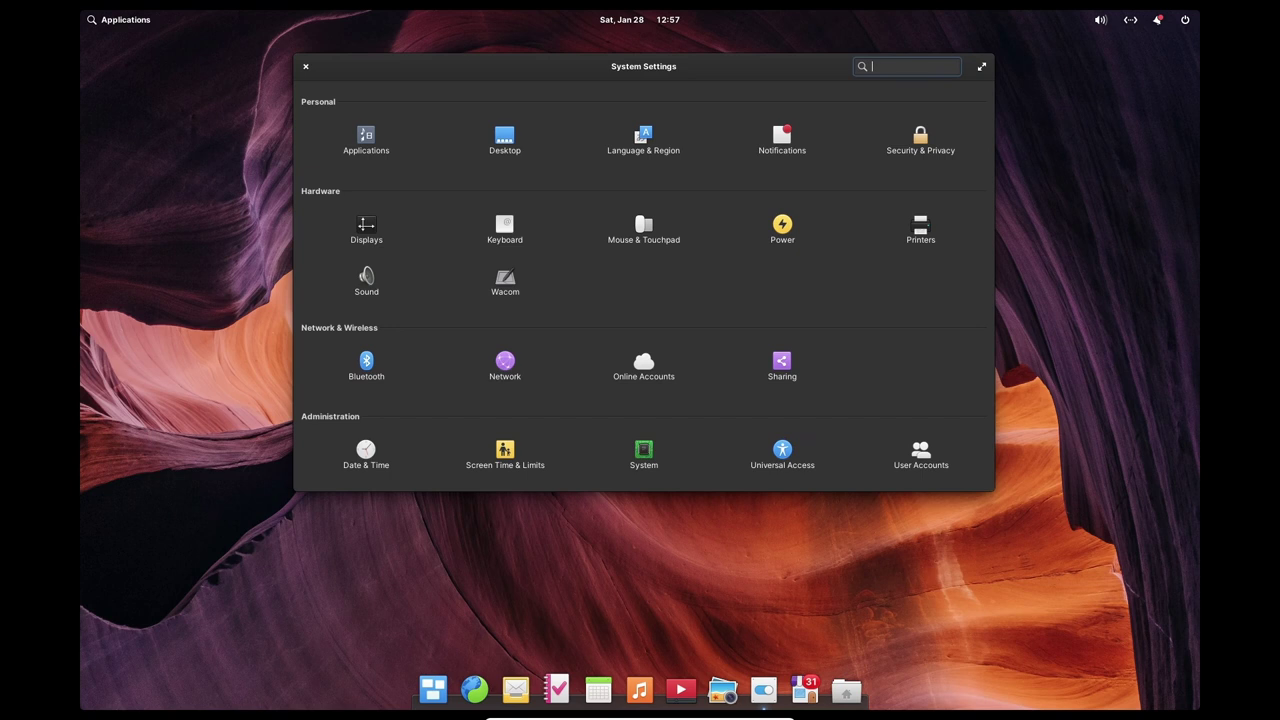
Review the Power settings and the Sound settings for output and input devices
left_click(782, 229)
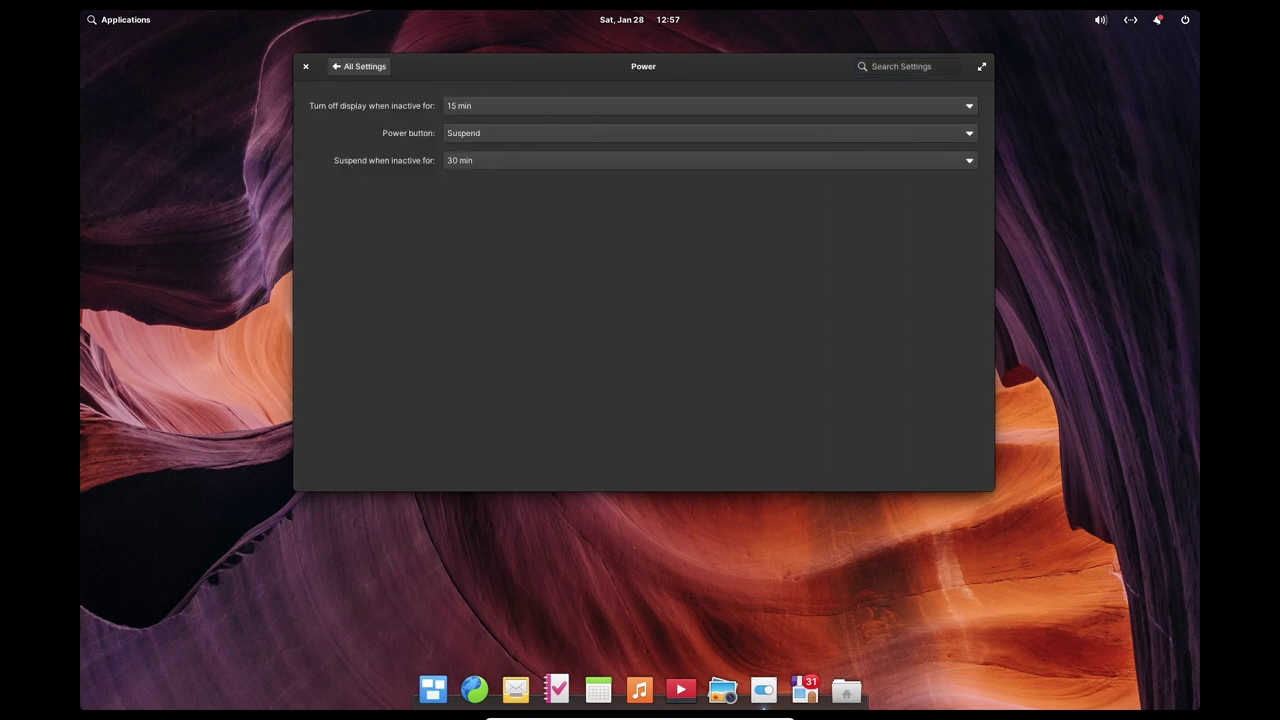
key("alt+Left")
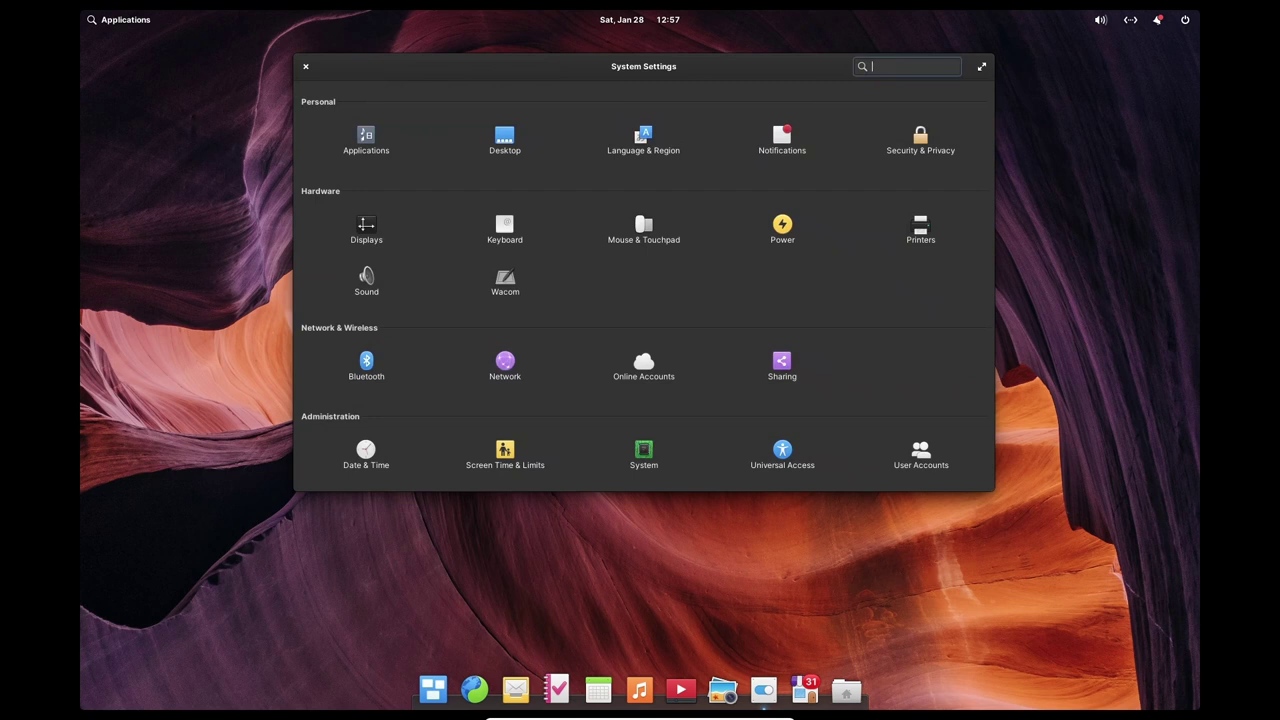
left_click(366, 281)
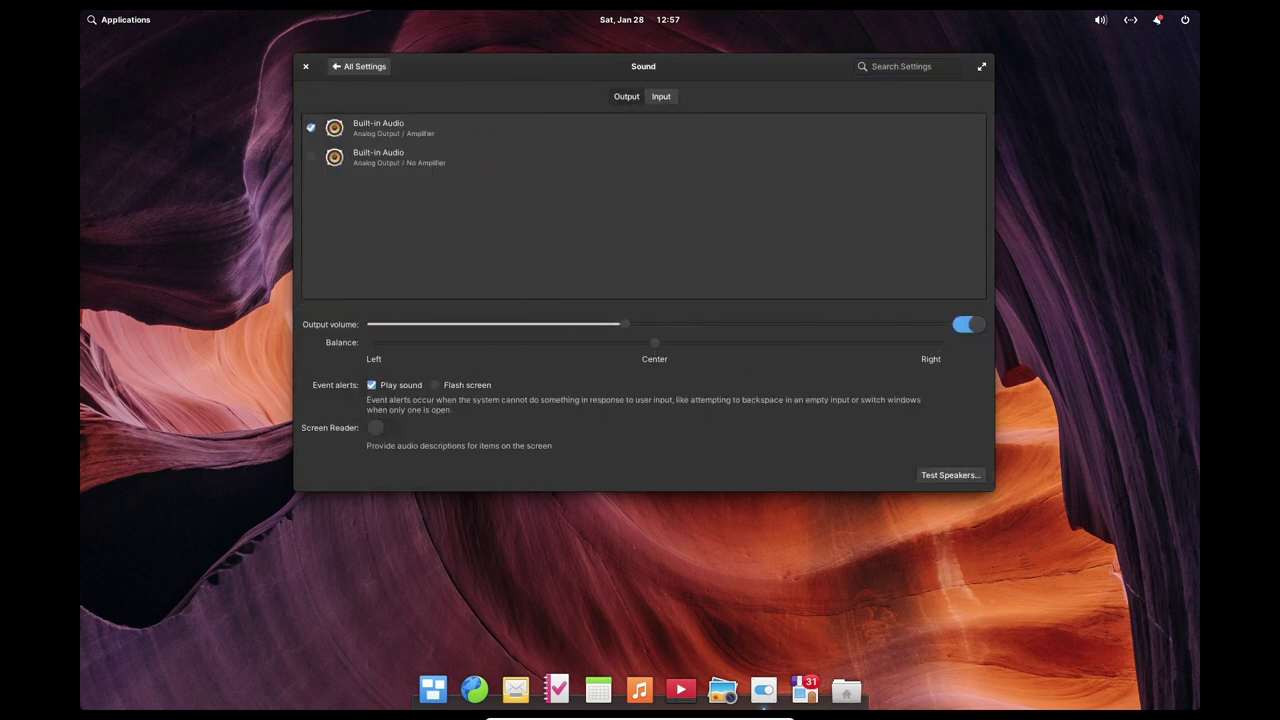
left_click(661, 97)
key("Left")
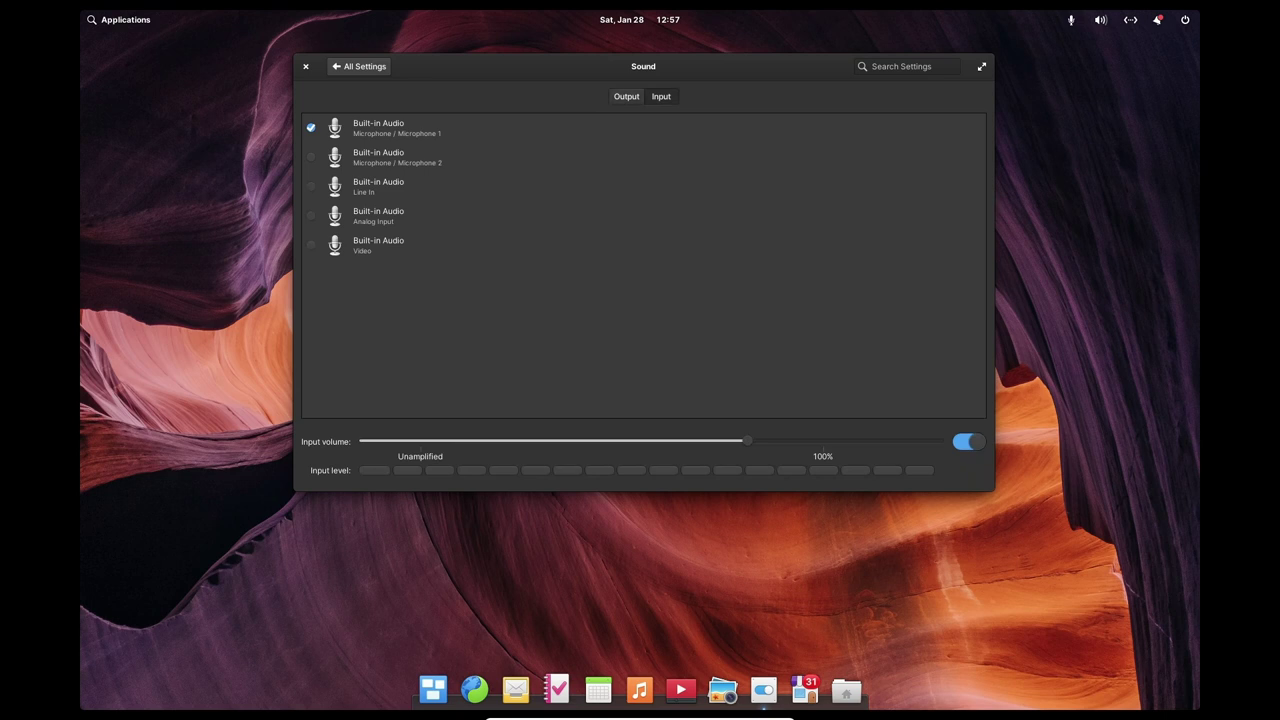
key("alt+Left")
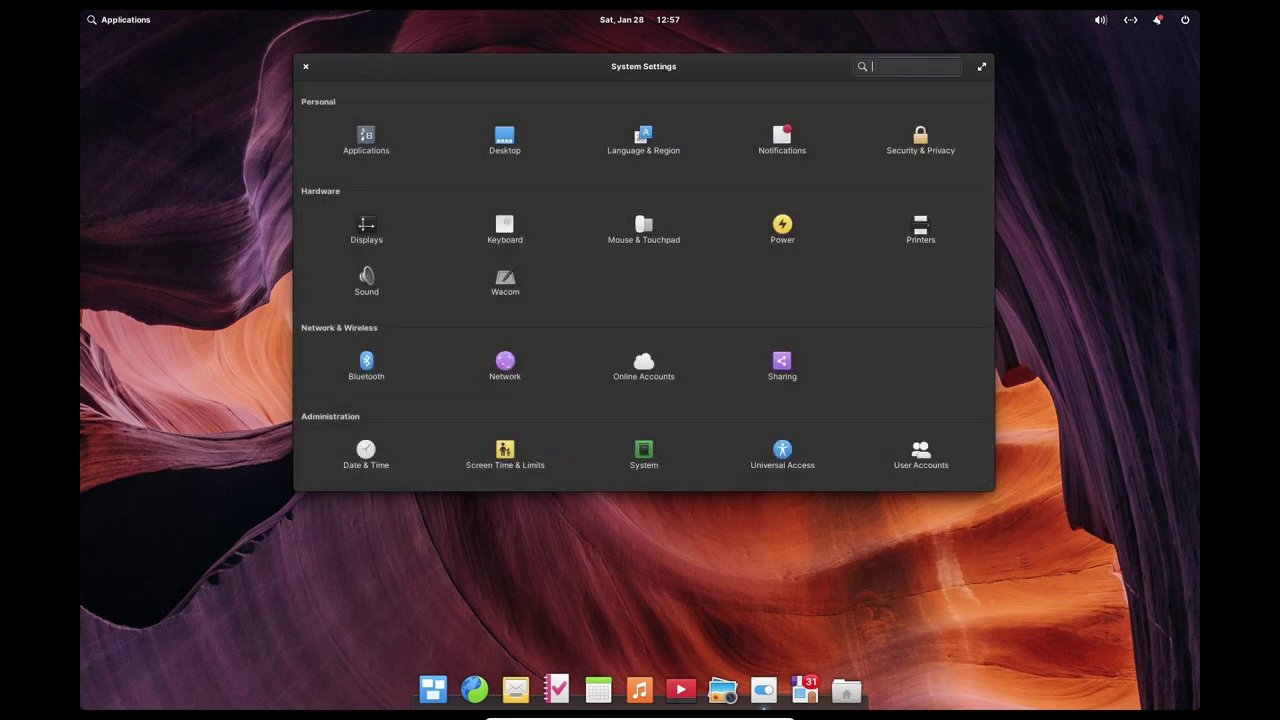
View the Wacom tablet, Mouse & Touchpad and Printers settings, returning to the settings overview
left_click(505, 281)
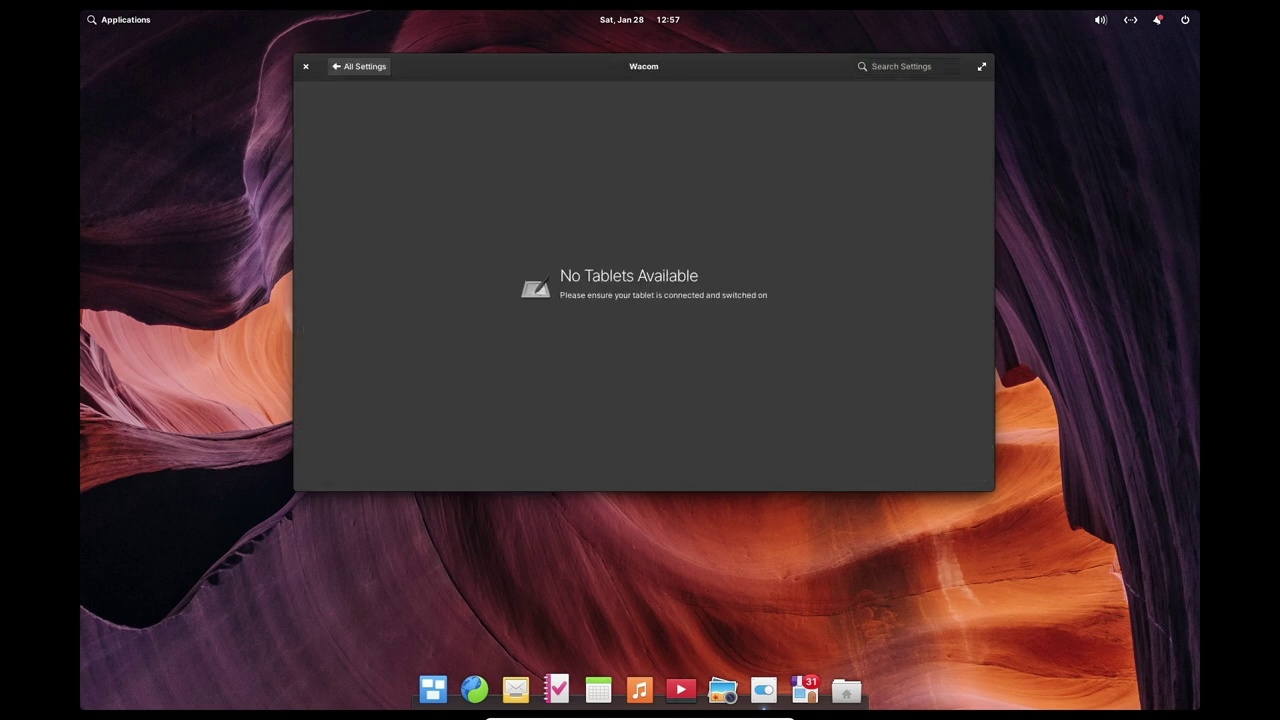
key("alt+Left")
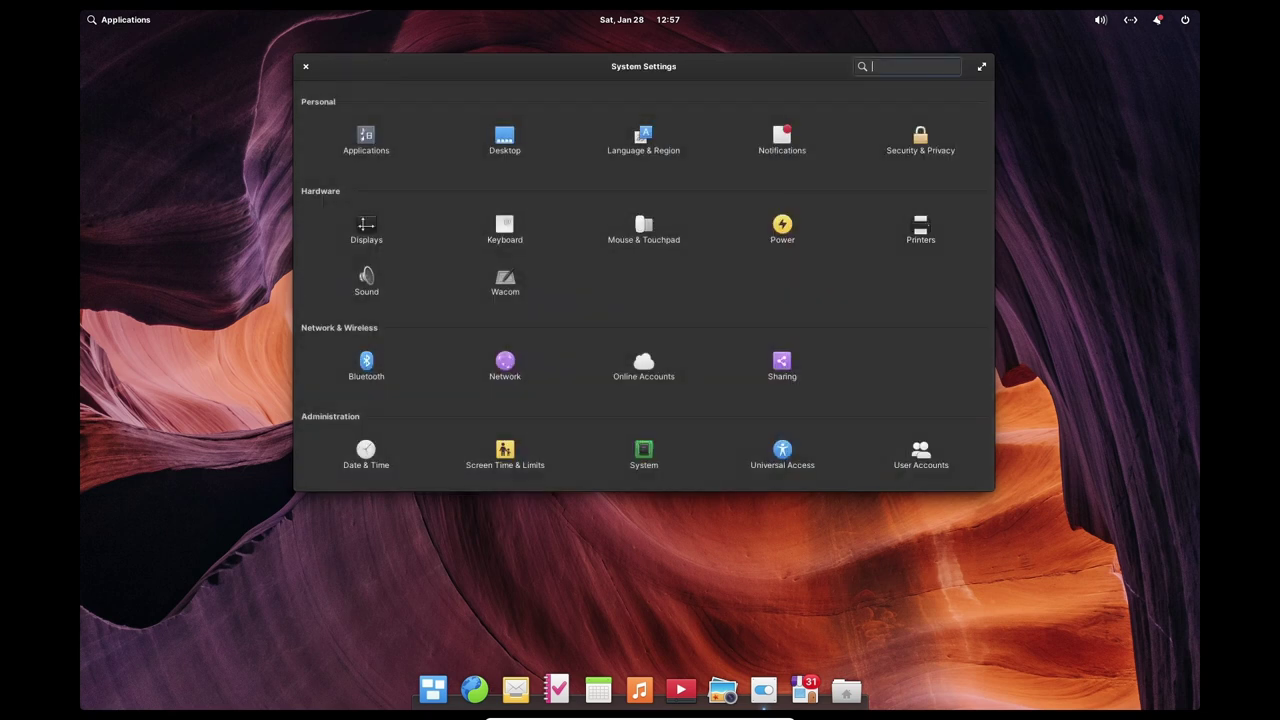
left_click(643, 230)
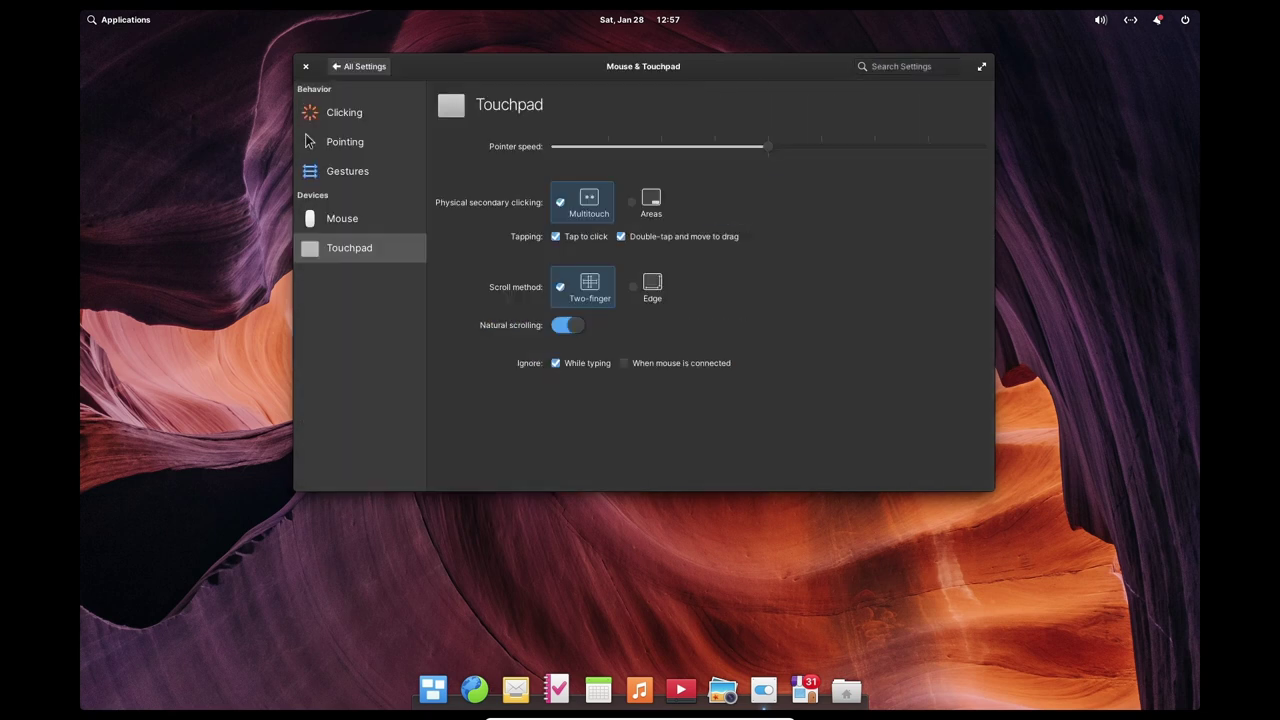
key("alt+Left")
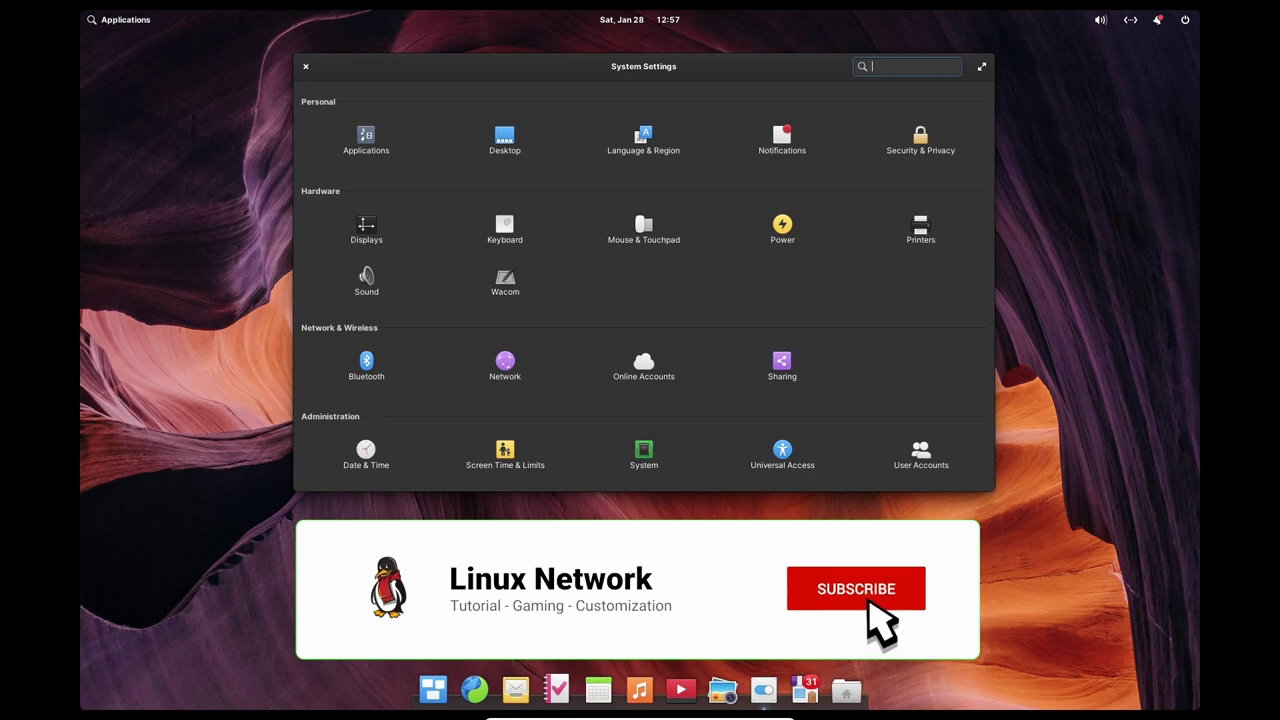
left_click(920, 230)
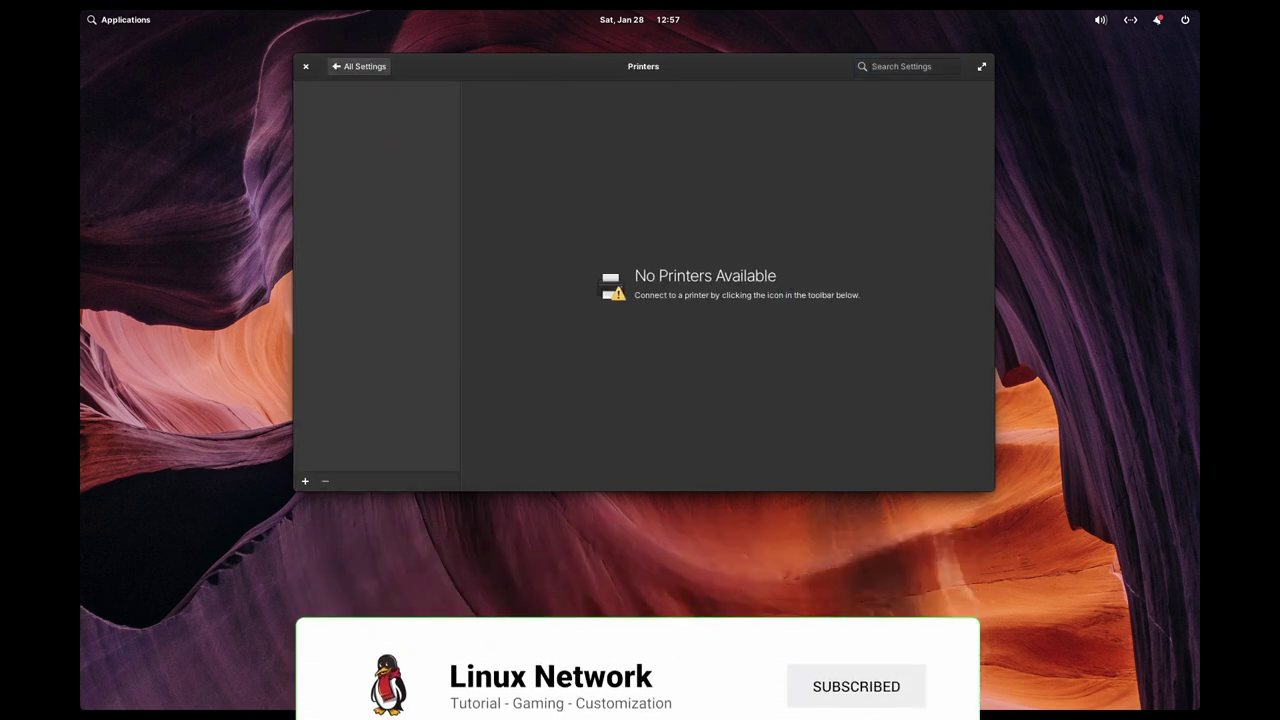
key("alt+Left")
View the Bluetooth and Online Accounts settings, returning to the settings overview
left_click(366, 366)
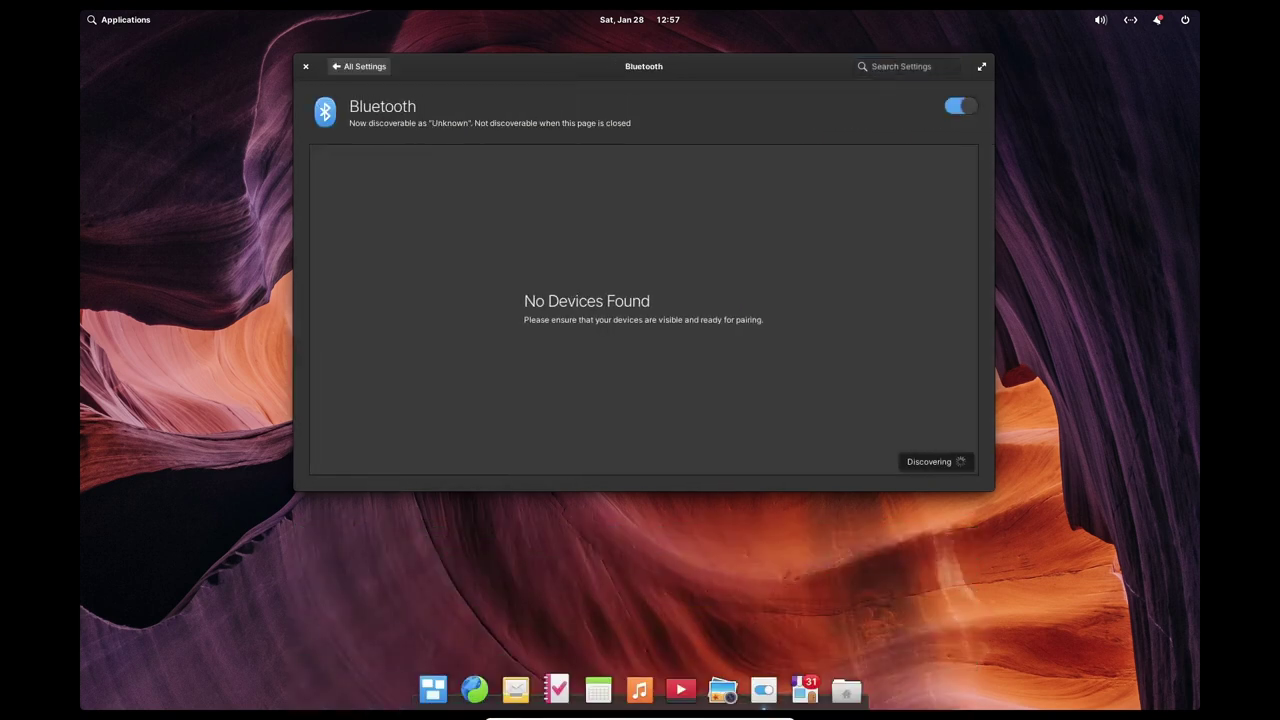
left_click(359, 67)
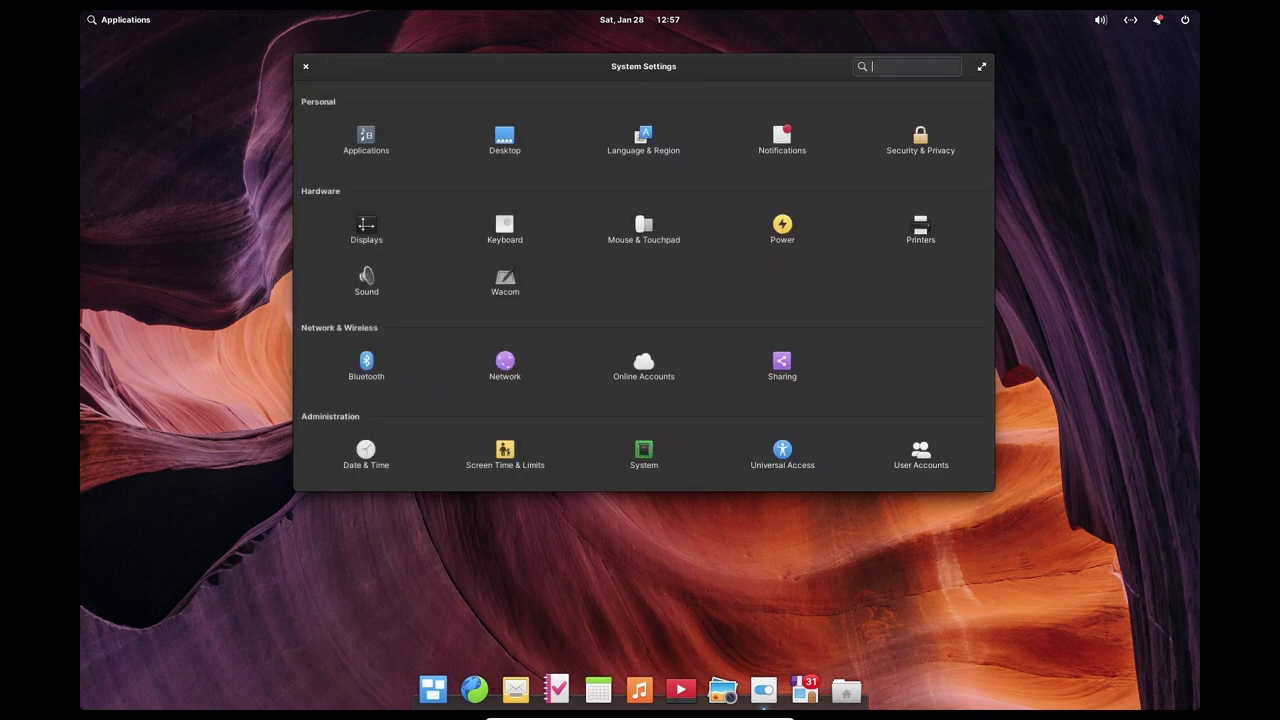
left_click(643, 365)
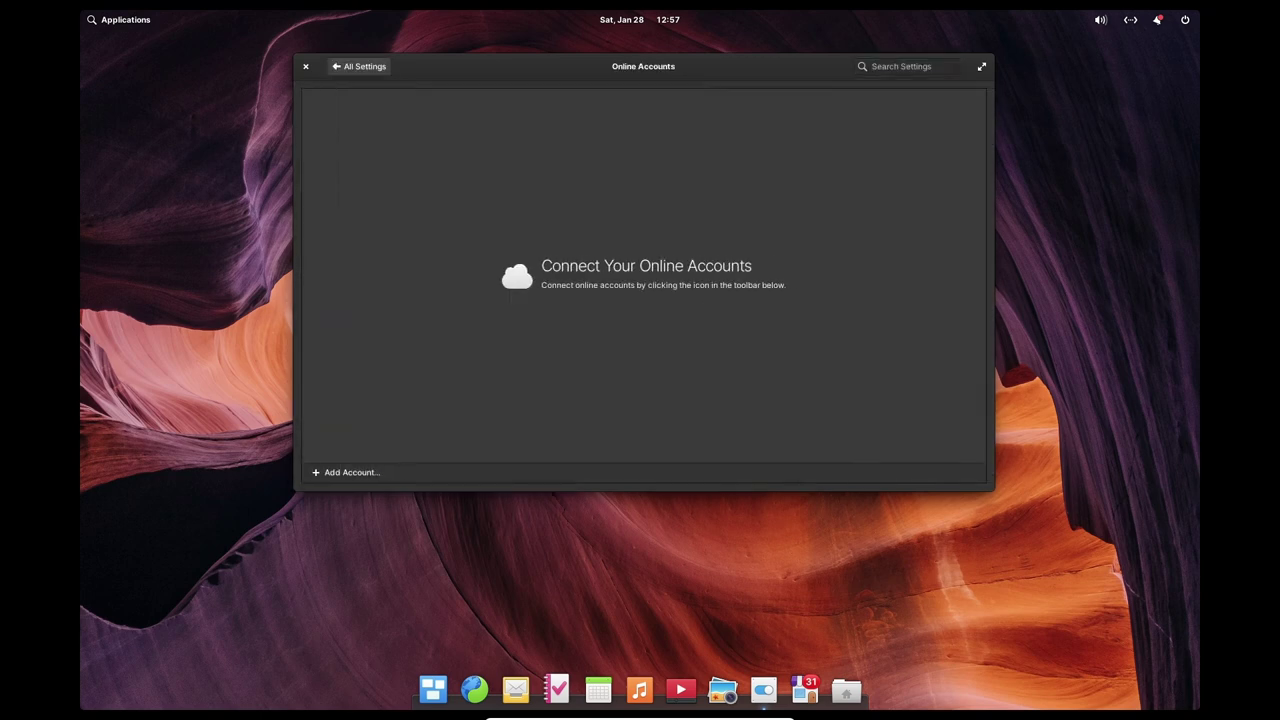
key("alt+Left")
Review the Network settings for the wired connection, VPN and proxy
left_click(505, 365)
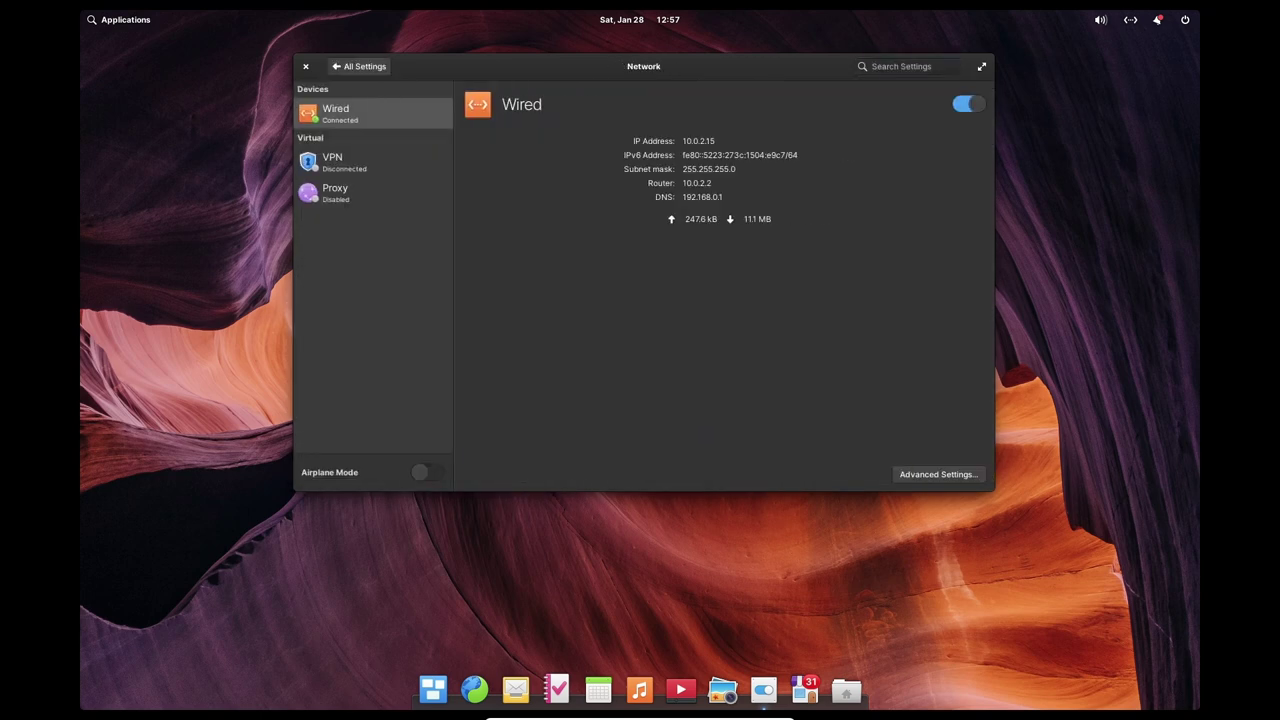
left_click(373, 162)
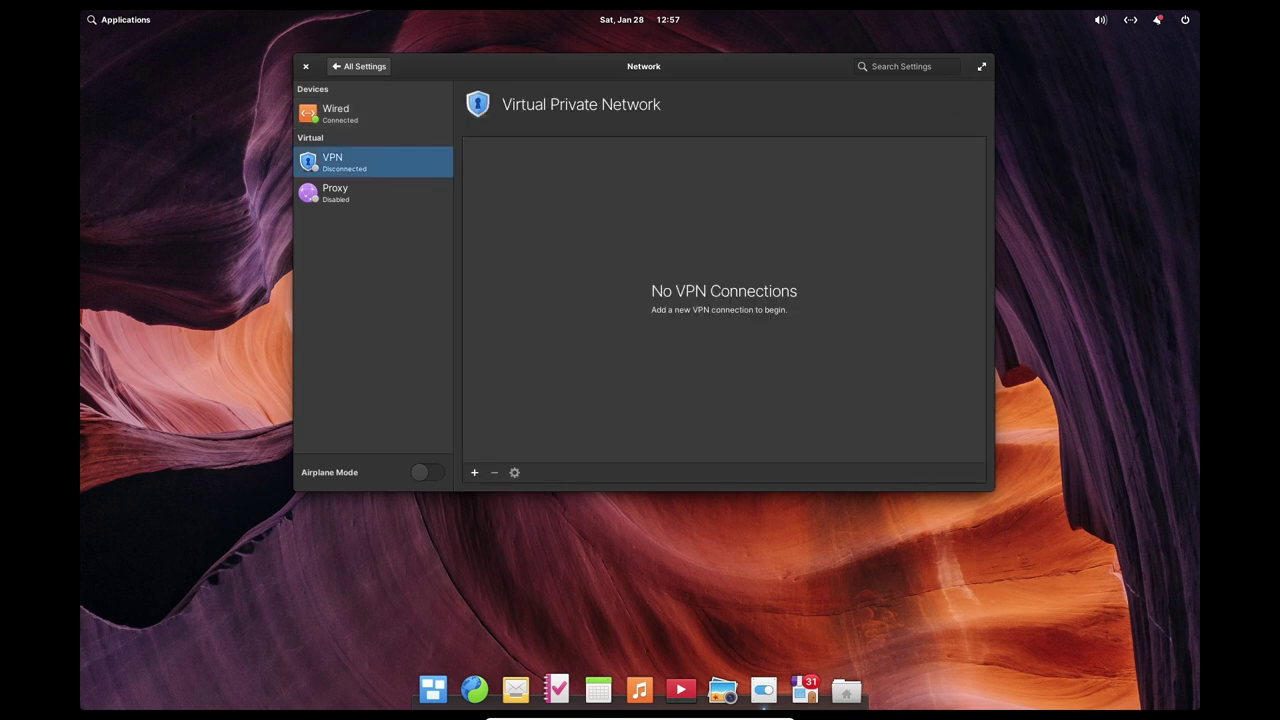
left_click(373, 193)
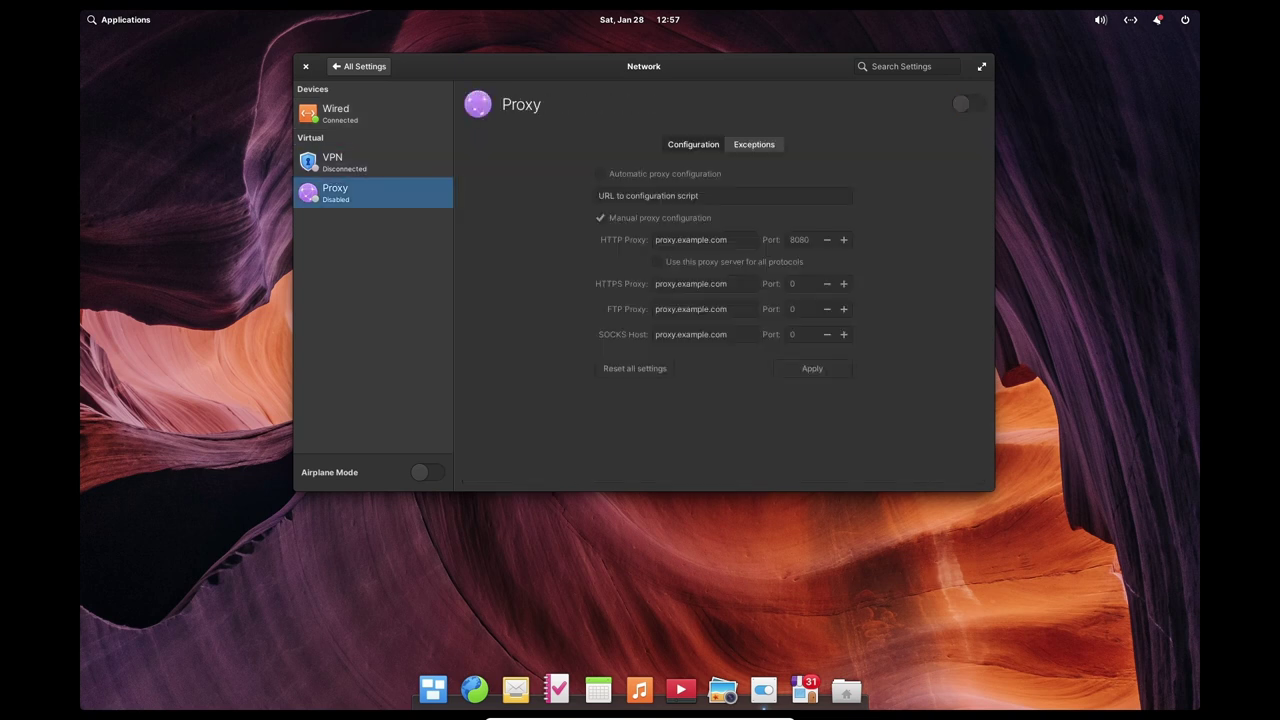
left_click(359, 66)
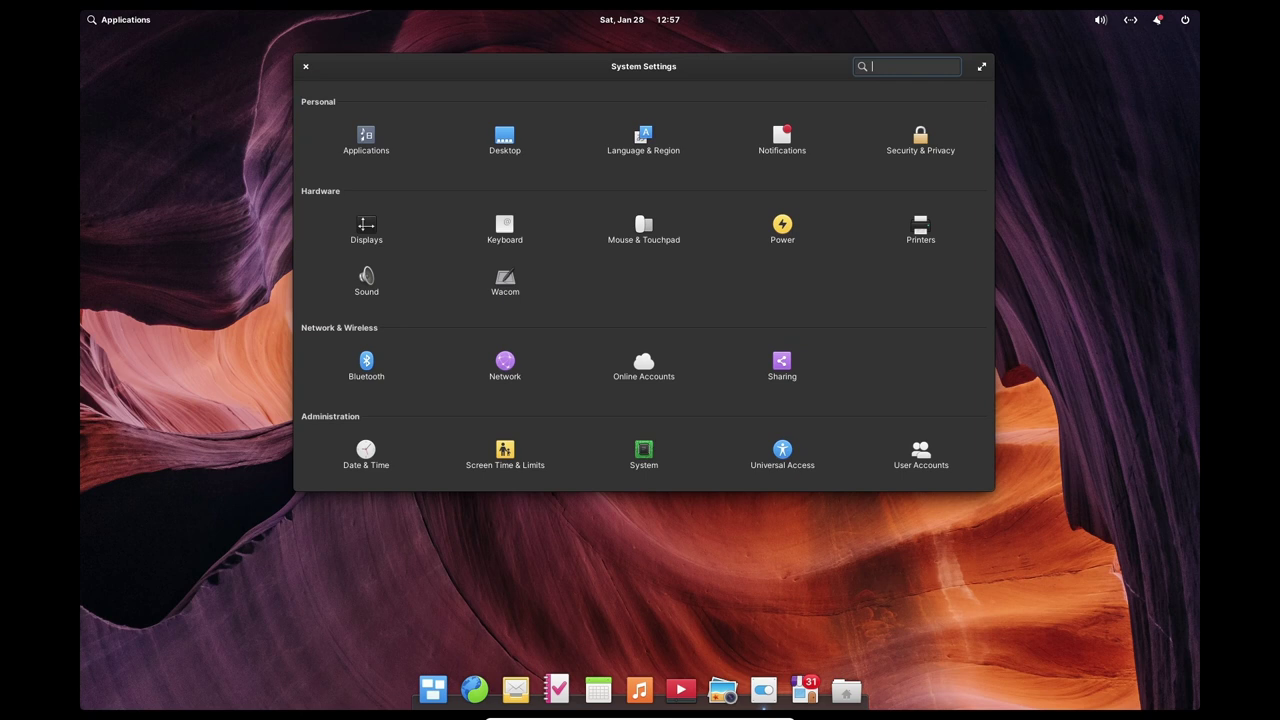
Try the AM/PM time format in the Date & Time settings, and restore the 24-hour format
left_click(366, 455)
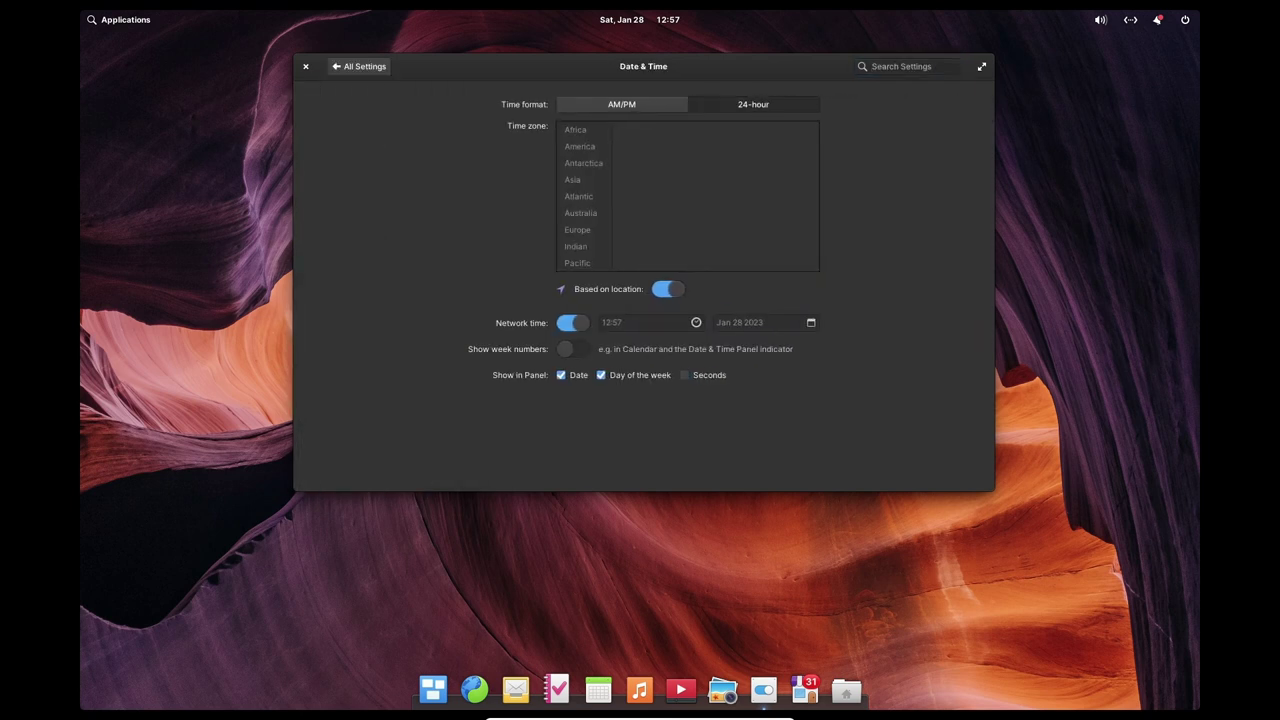
left_click(622, 104)
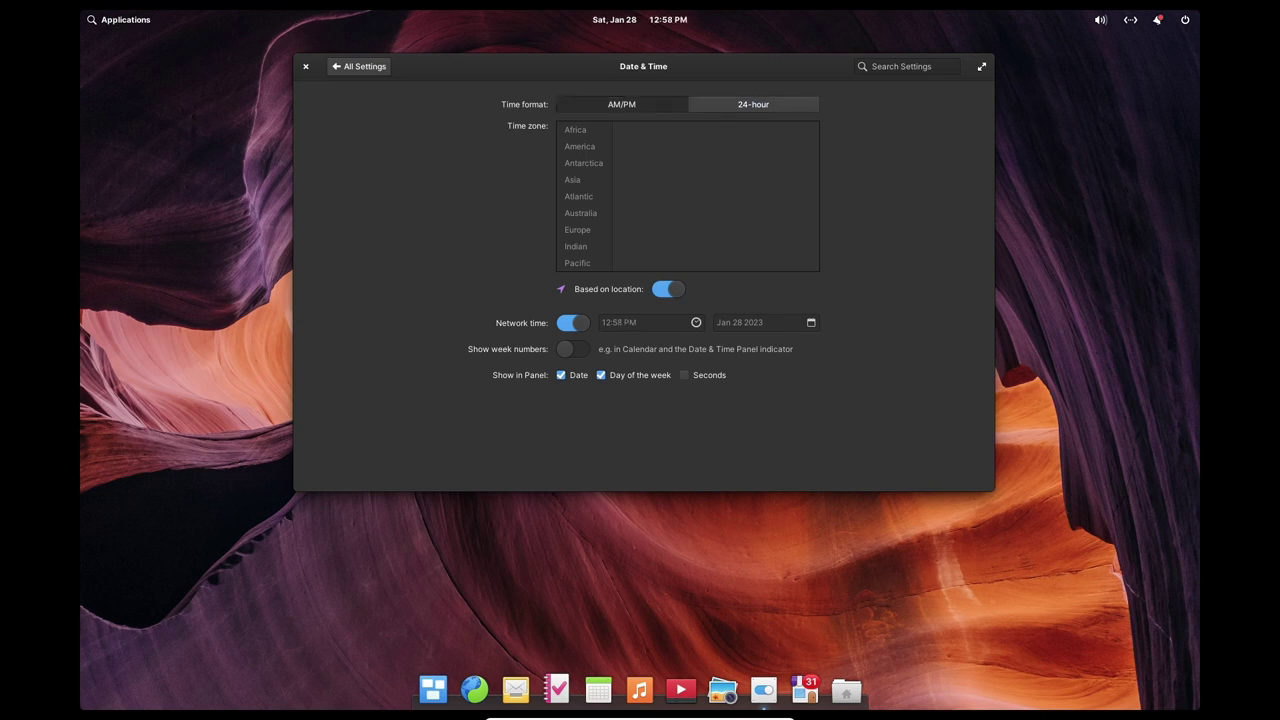
left_click(754, 104)
left_click(359, 67)
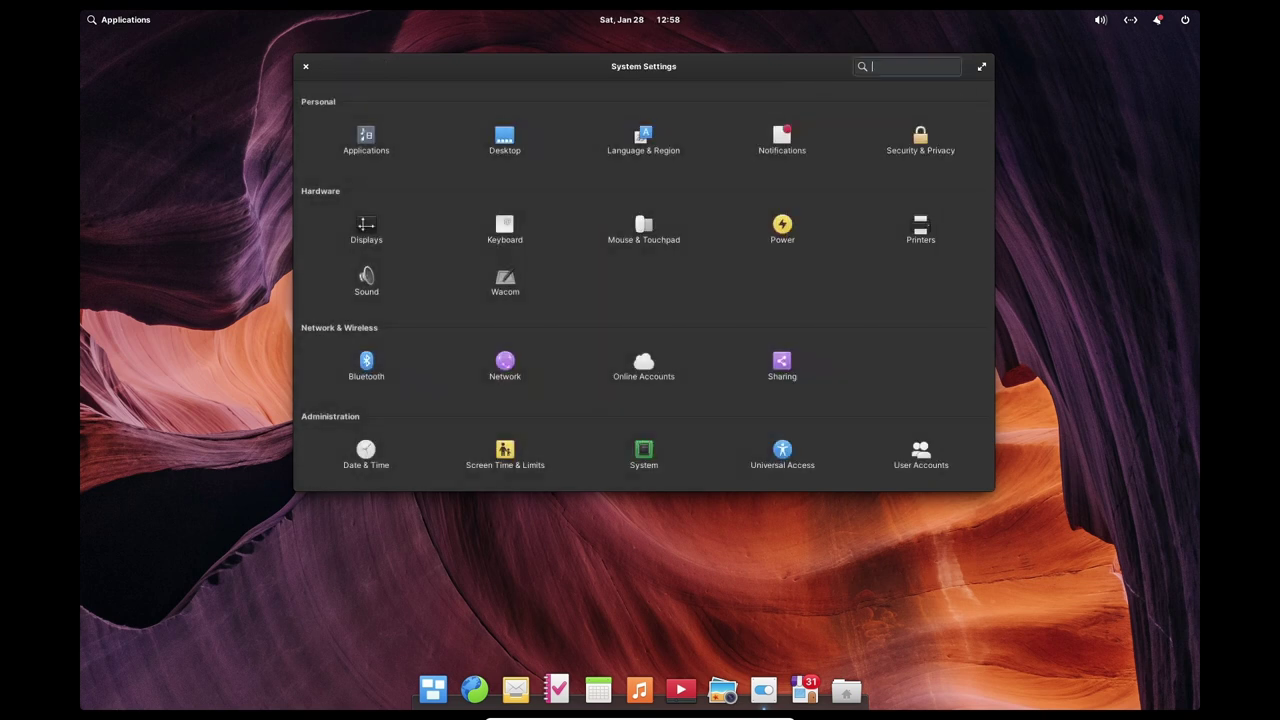
View the Screen Time & Limits settings and the System page's operating system information, and close System Settings
left_click(505, 455)
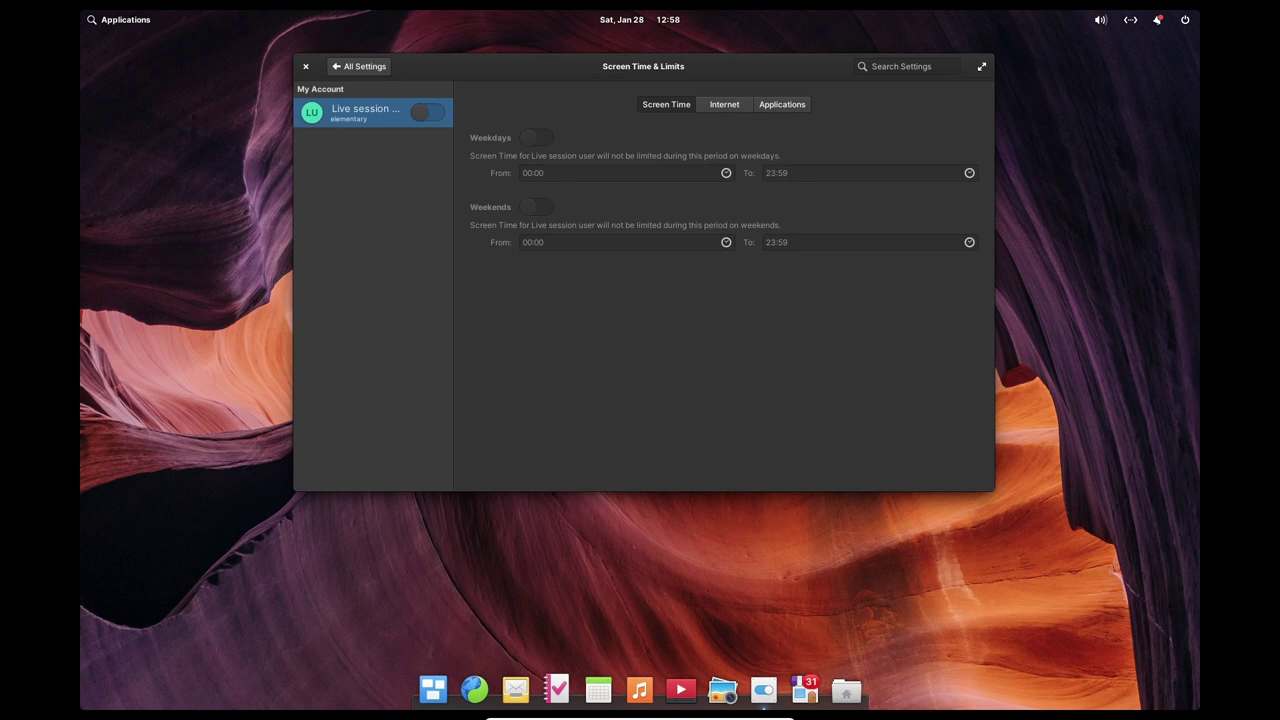
key("alt+Left")
left_click(644, 455)
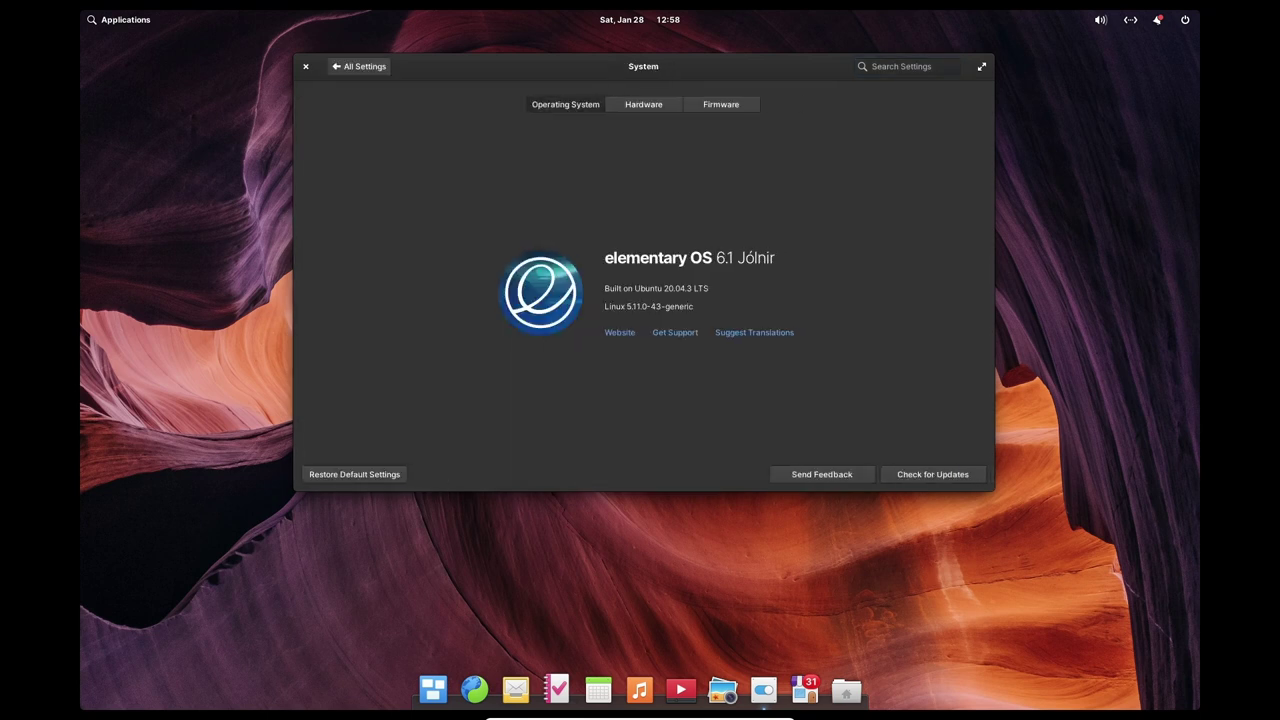
left_click(359, 66)
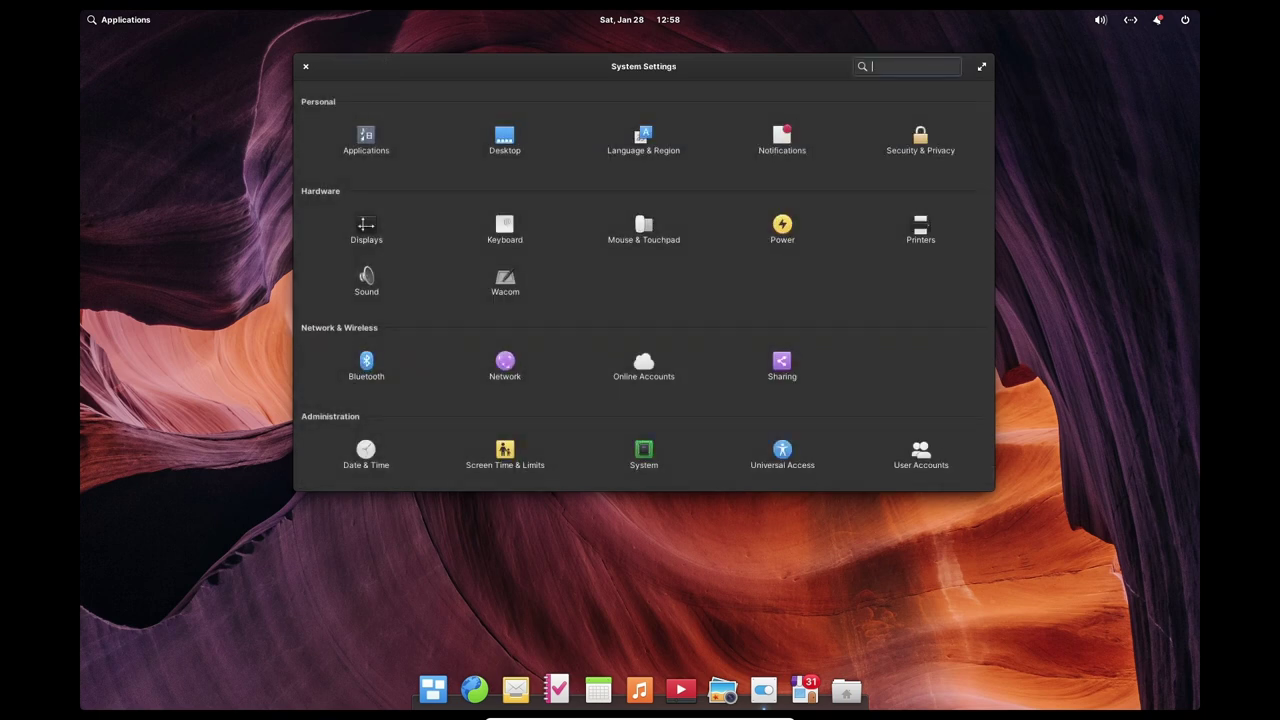
left_click(306, 67)
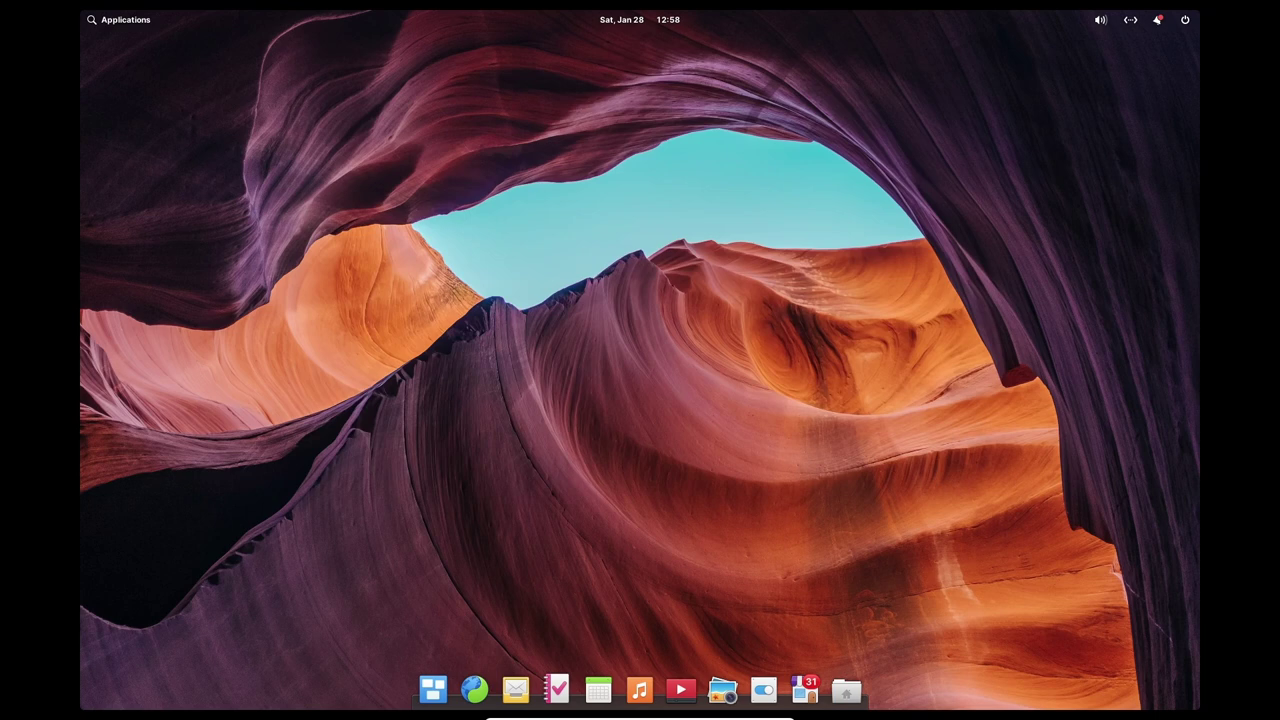
Check the network and notification indicators in the desktop panel, and dismiss the popover
left_click(1130, 20)
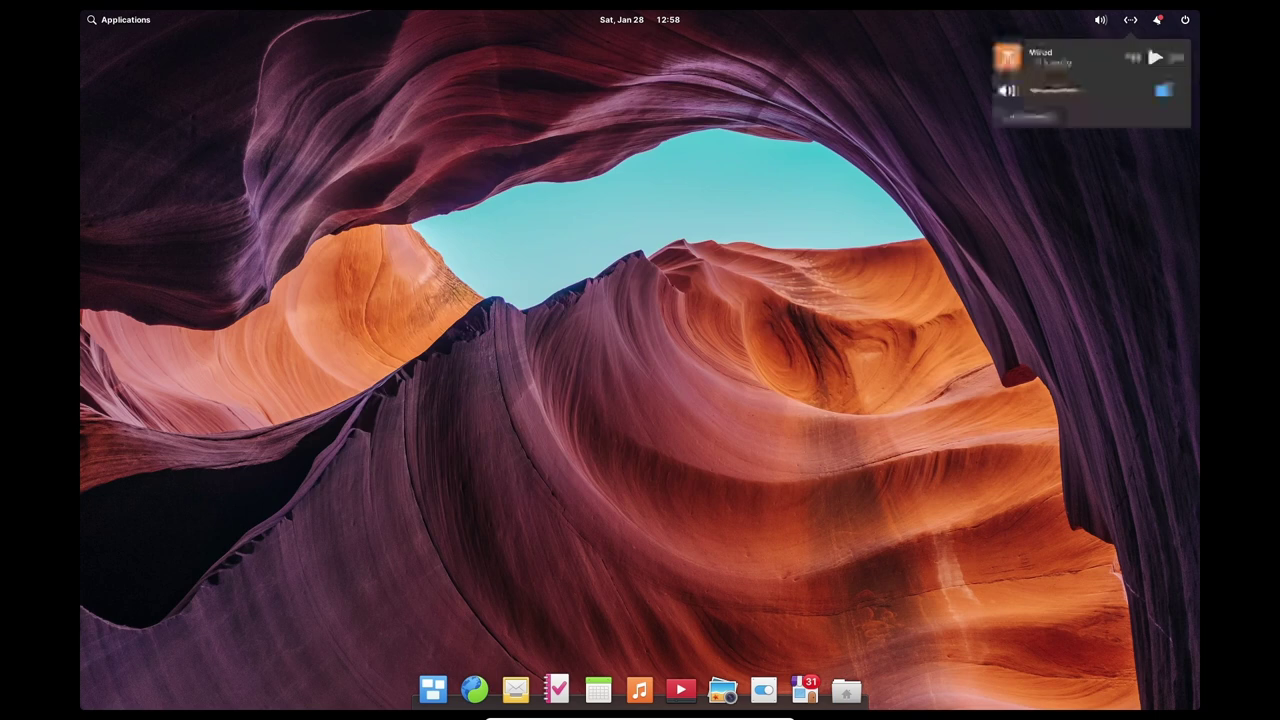
mouse_move(1130, 20)
key("Right")
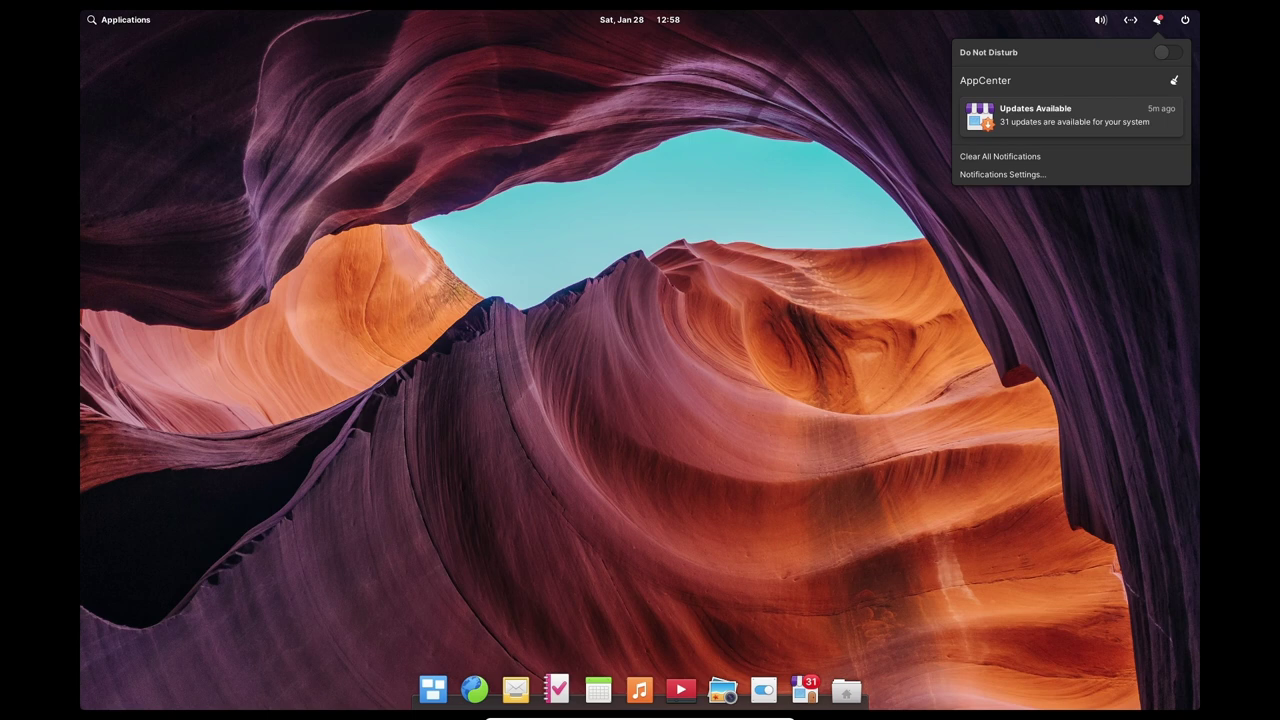
key("Escape")
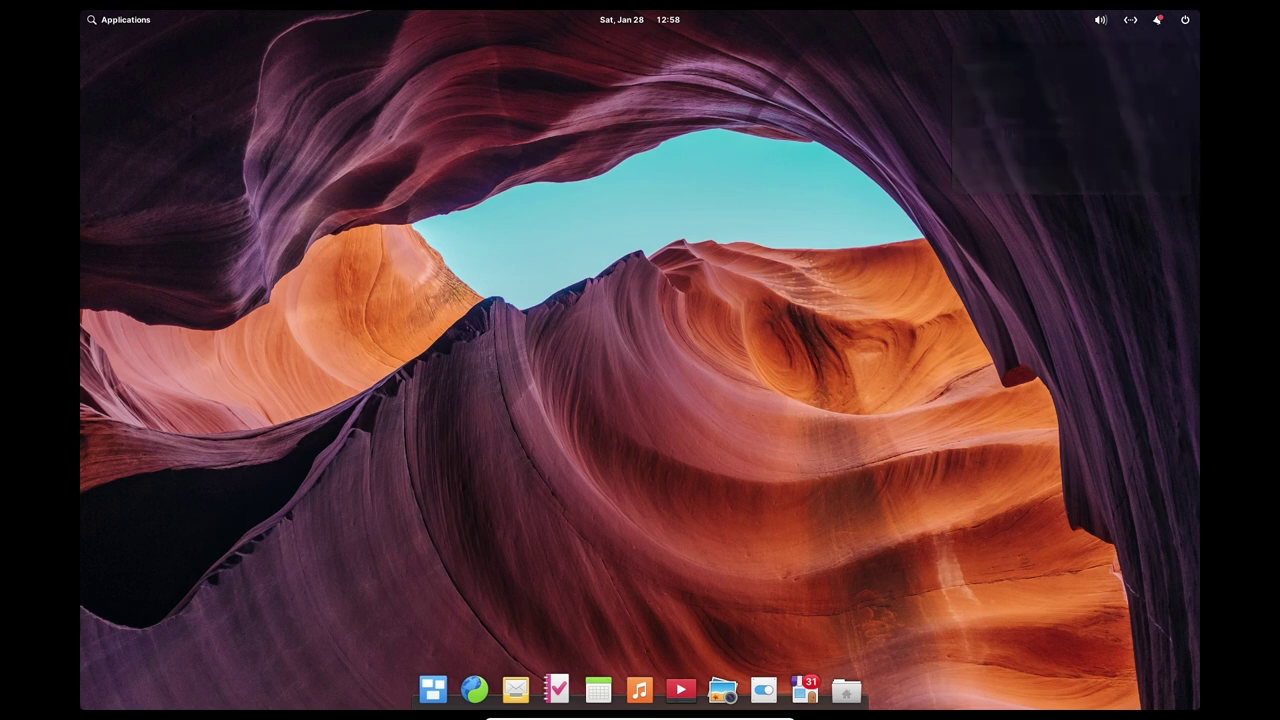
Open AppCenter, dismiss the update-fetch error, and browse through the list of app categories
left_click(805, 688)
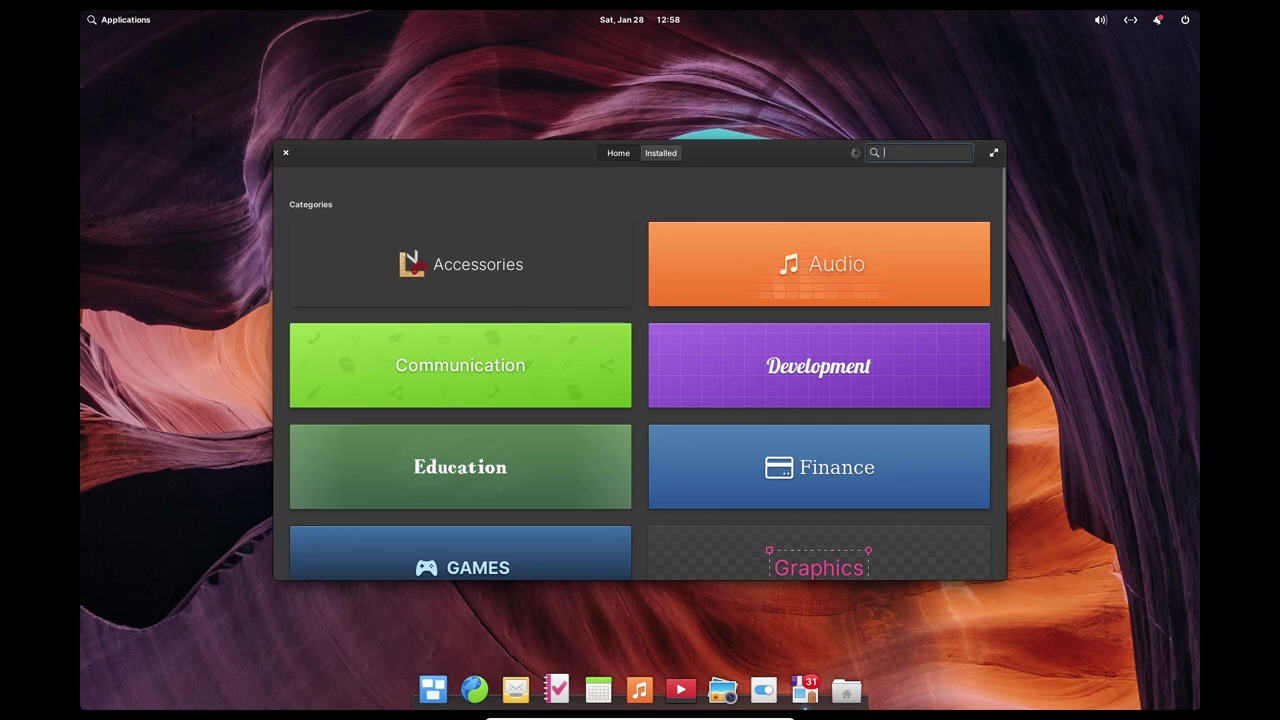
scroll(640, 373, "down", 6)
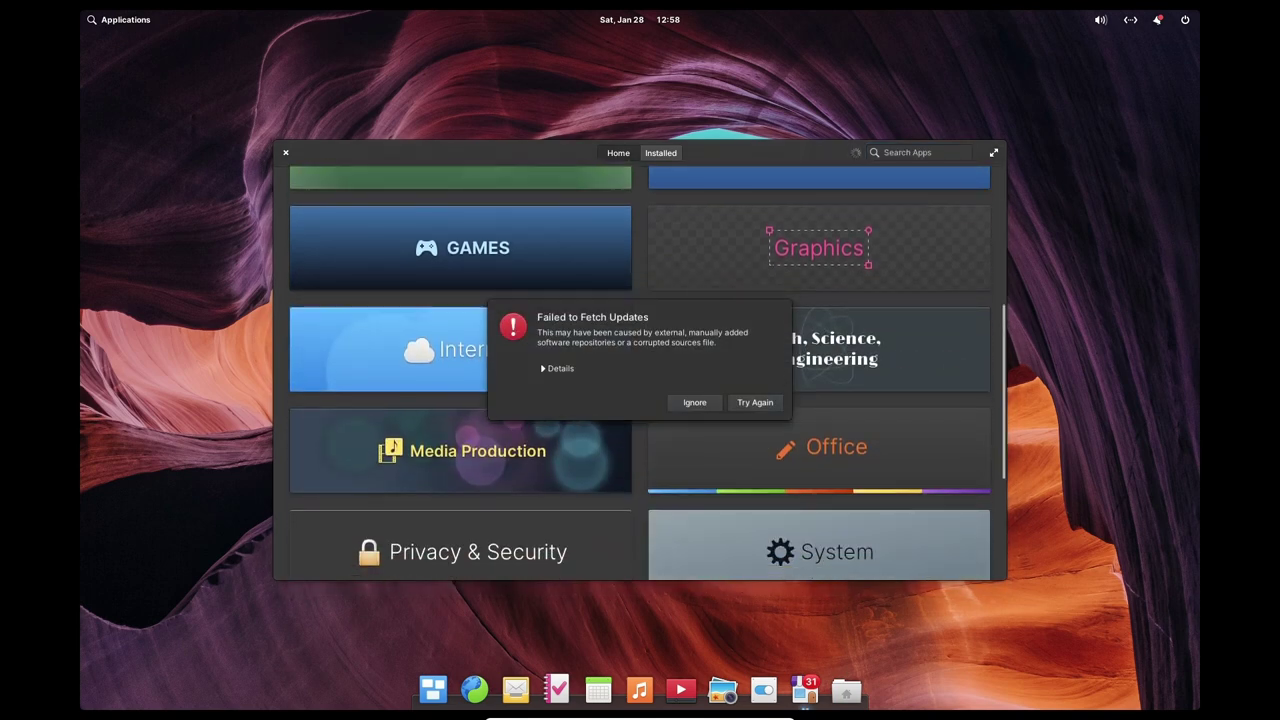
key("Escape")
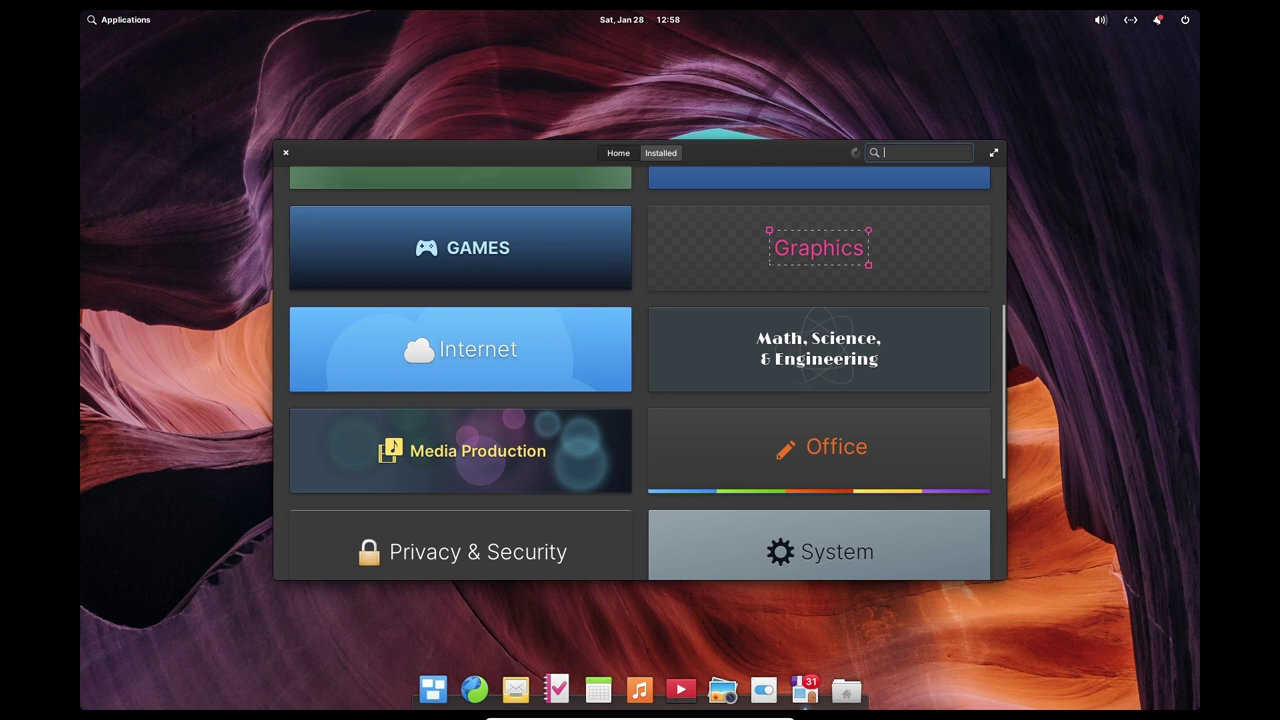
scroll(640, 373, "up", 3)
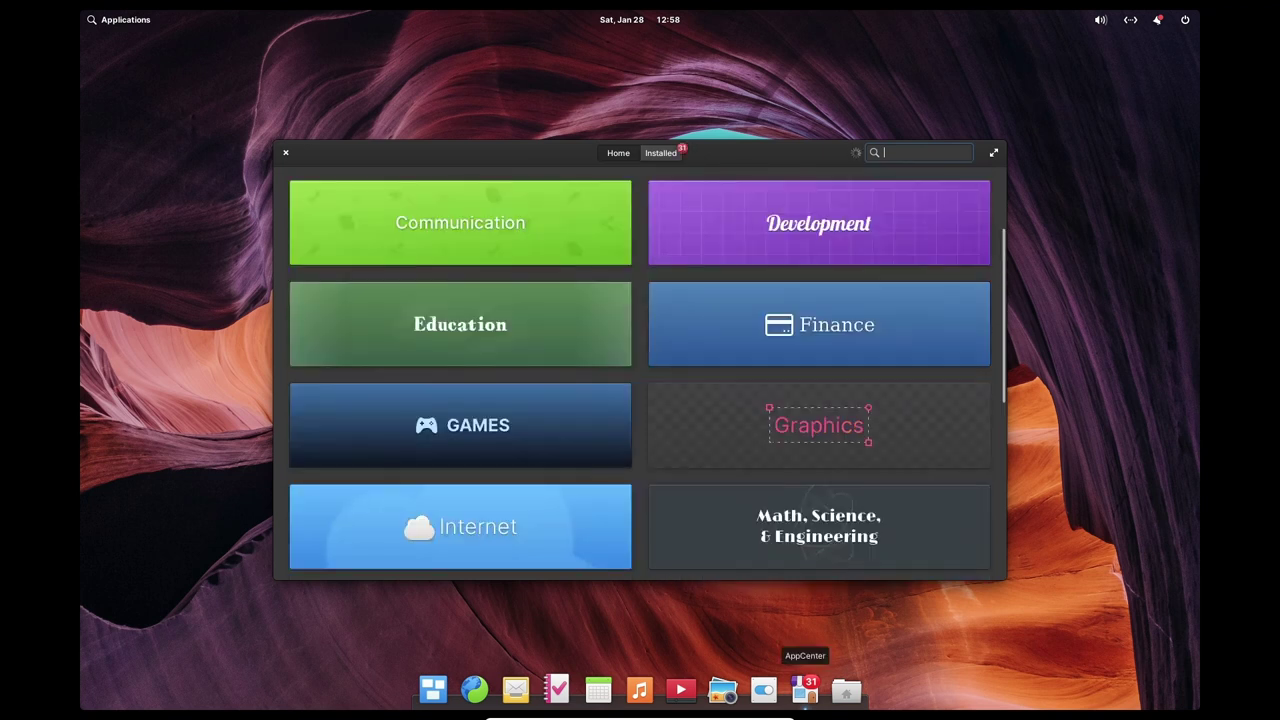
scroll(640, 373, "down", 3)
scroll(640, 373, "down", 5)
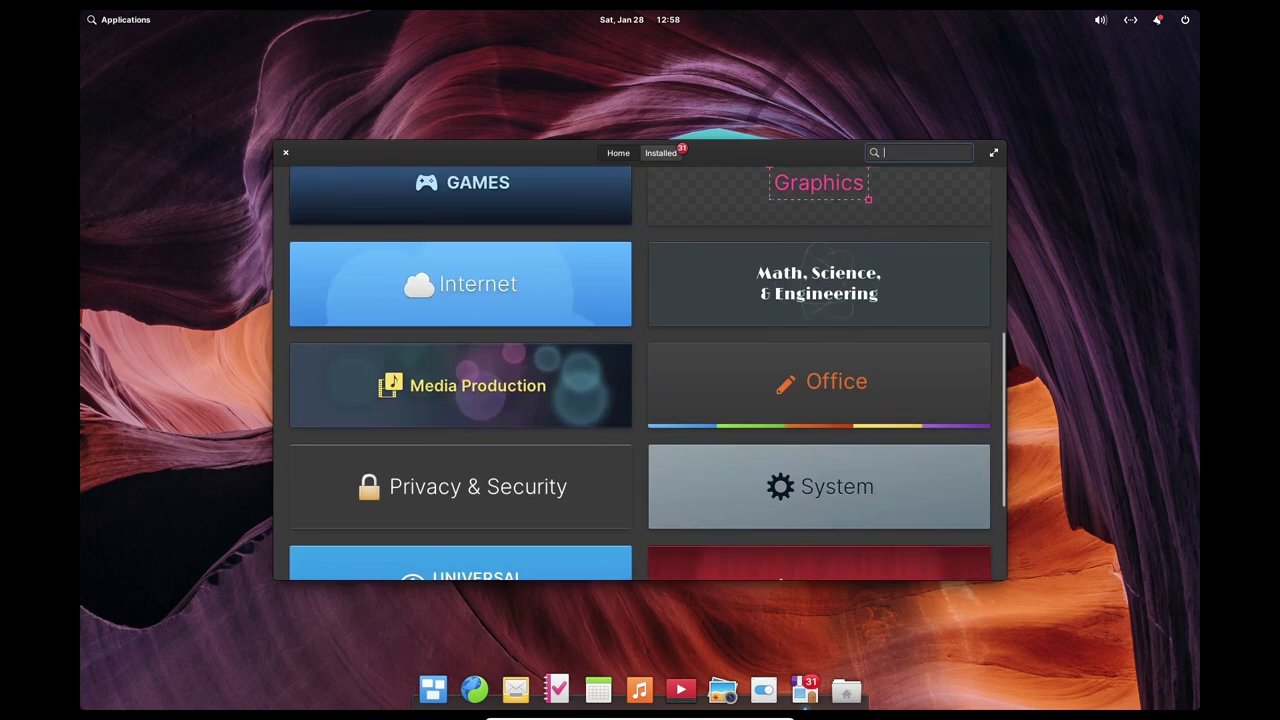
scroll(778, 401, "up", 10)
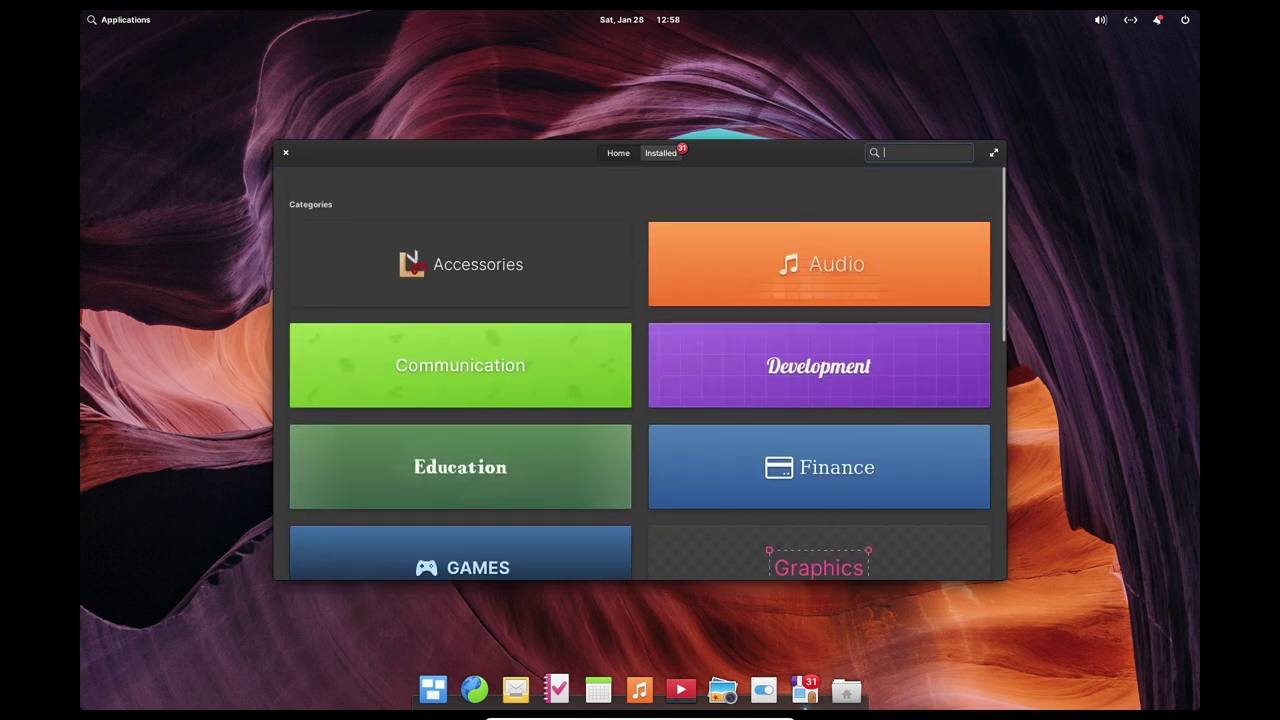
View the apps in the Development, Communication, Games and Internet categories, returning to the AppCenter home page
left_click(818, 365)
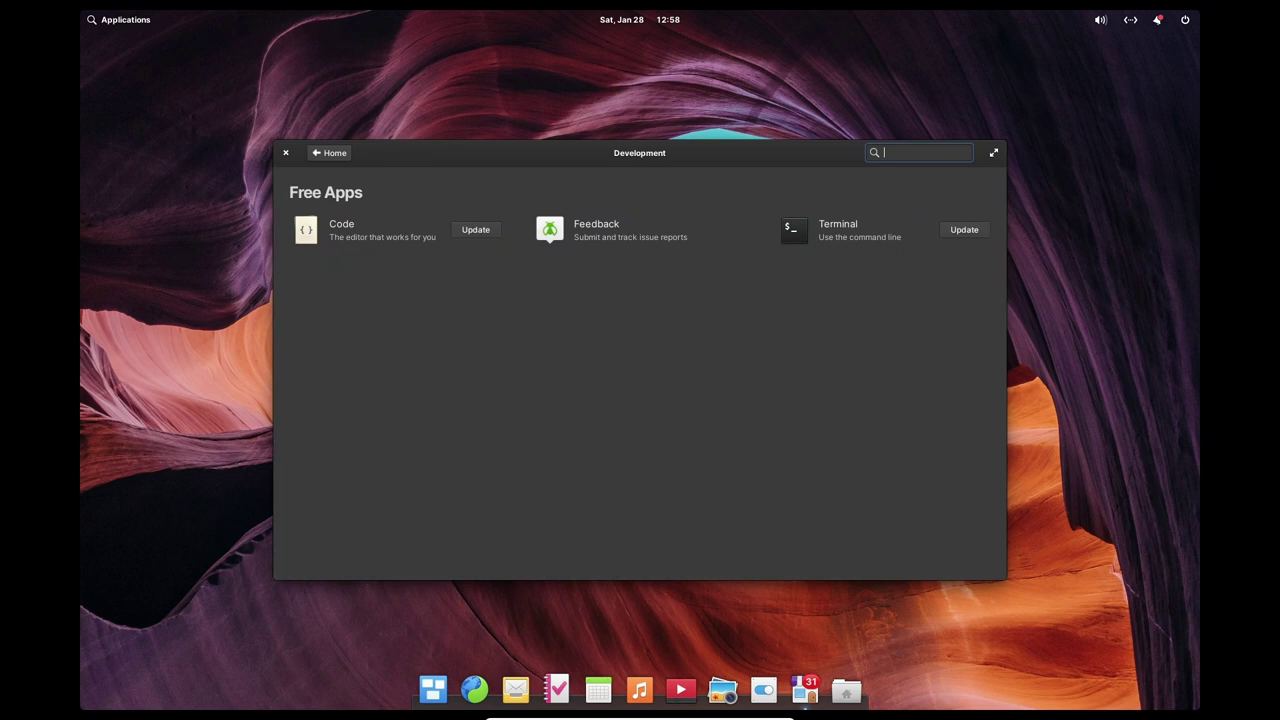
left_click(329, 153)
left_click(460, 364)
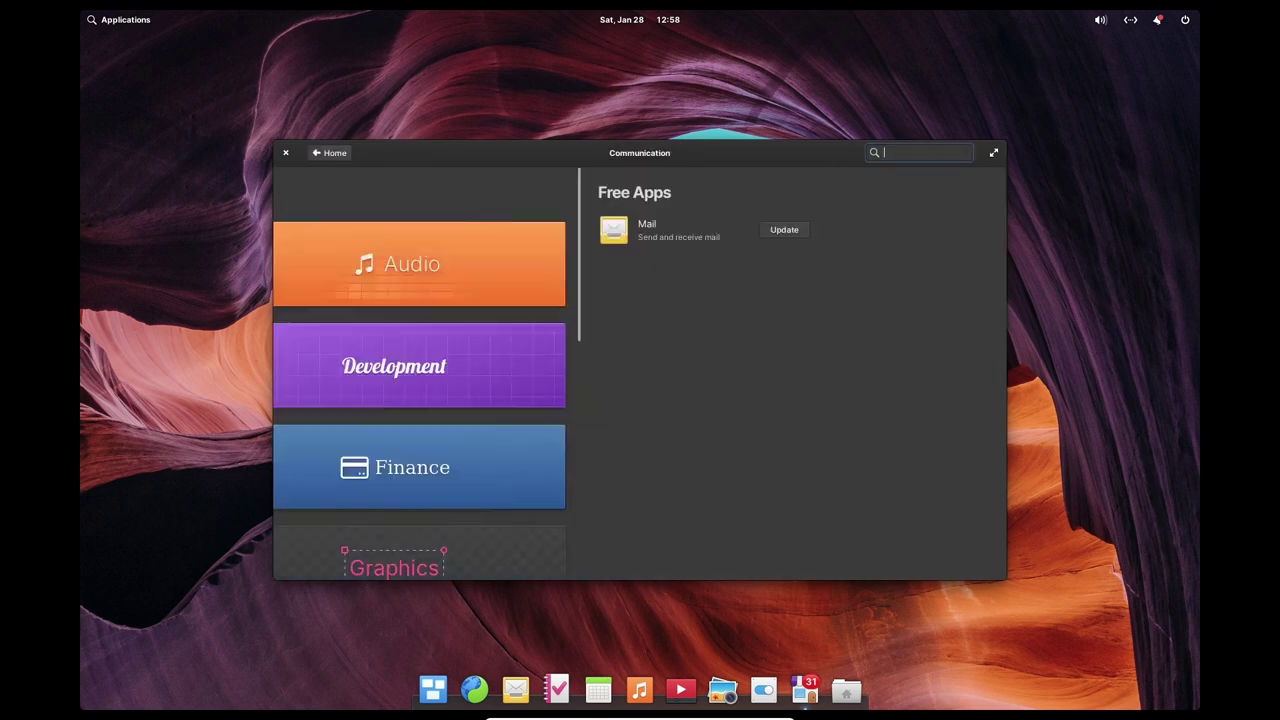
left_click(329, 153)
scroll(640, 373, "down", 3)
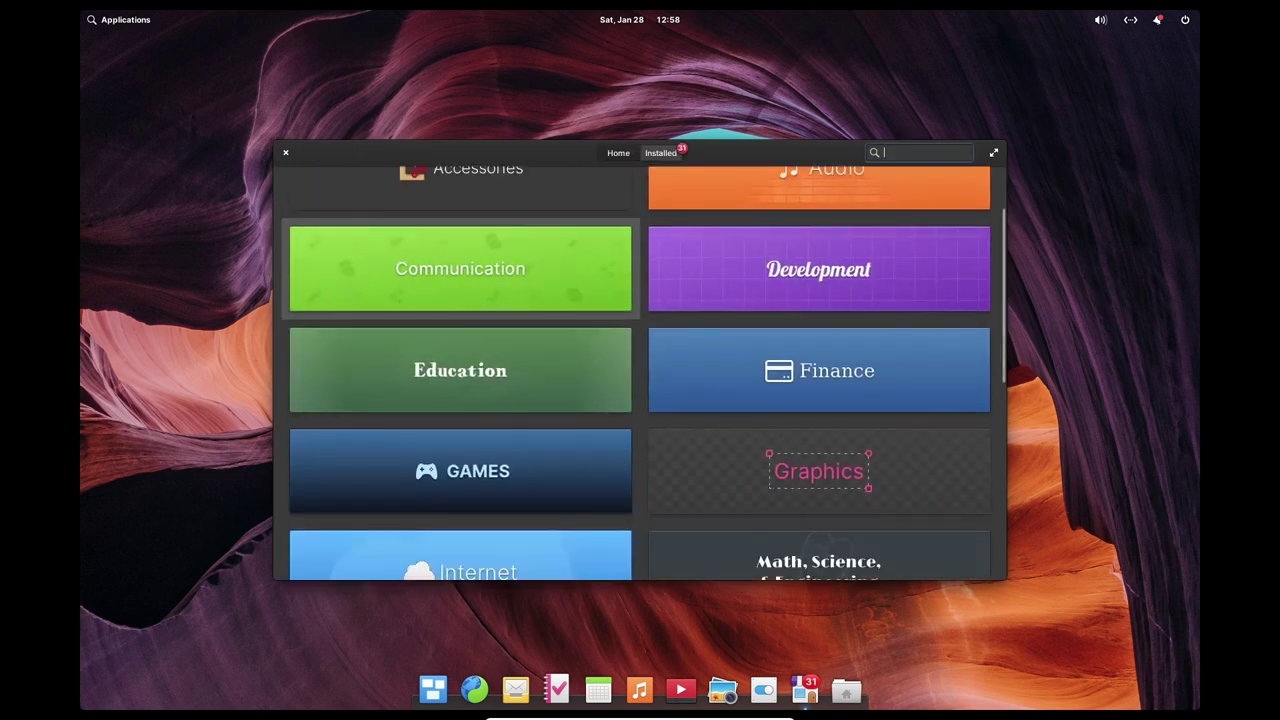
left_click(460, 422)
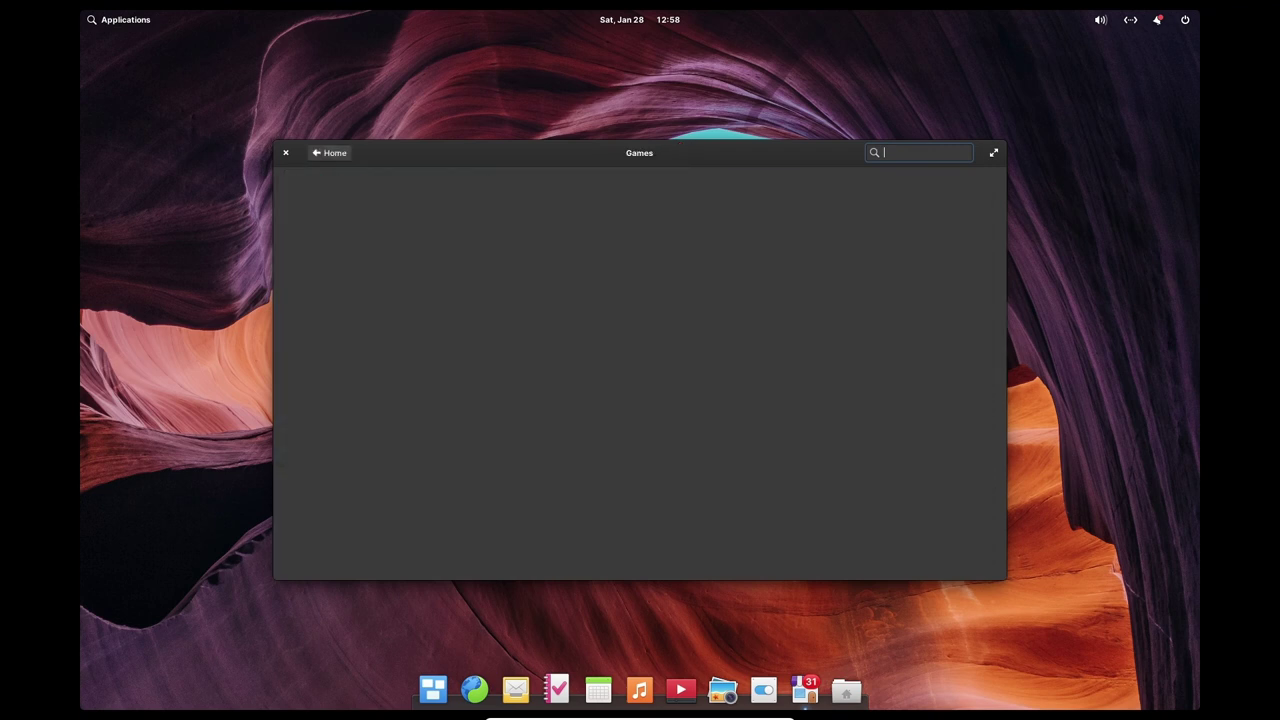
left_click(330, 152)
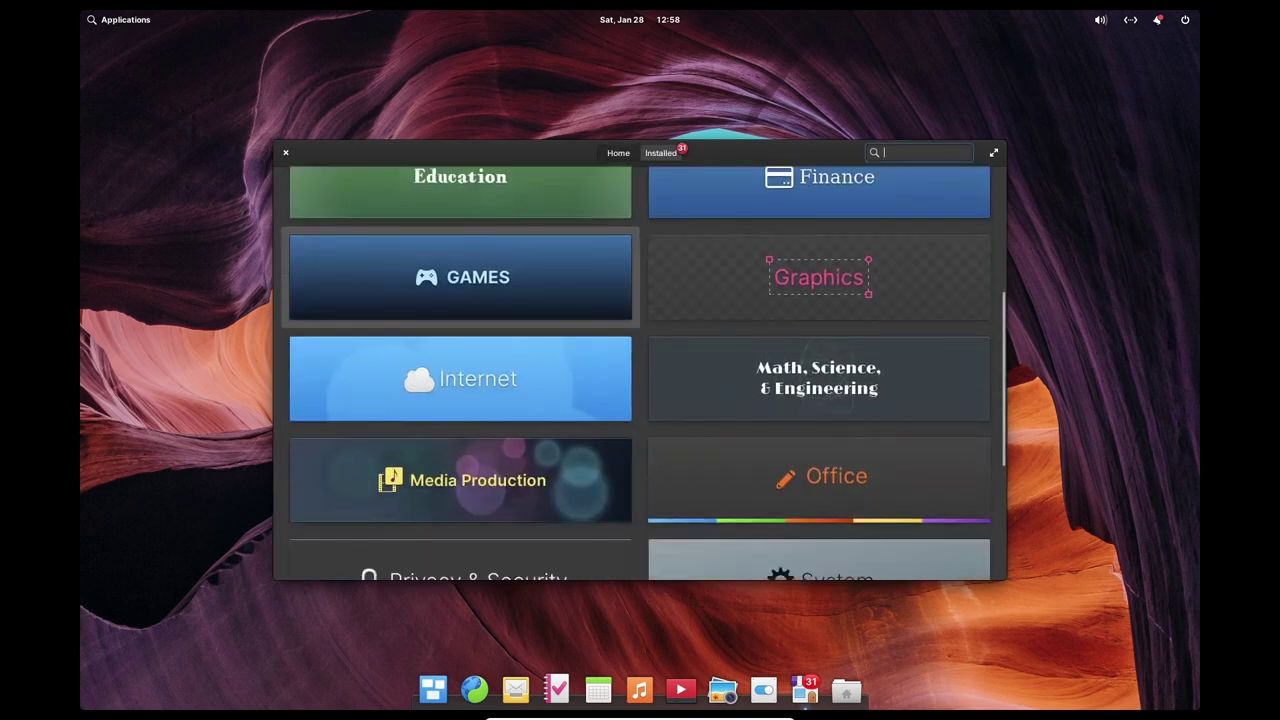
left_click(460, 379)
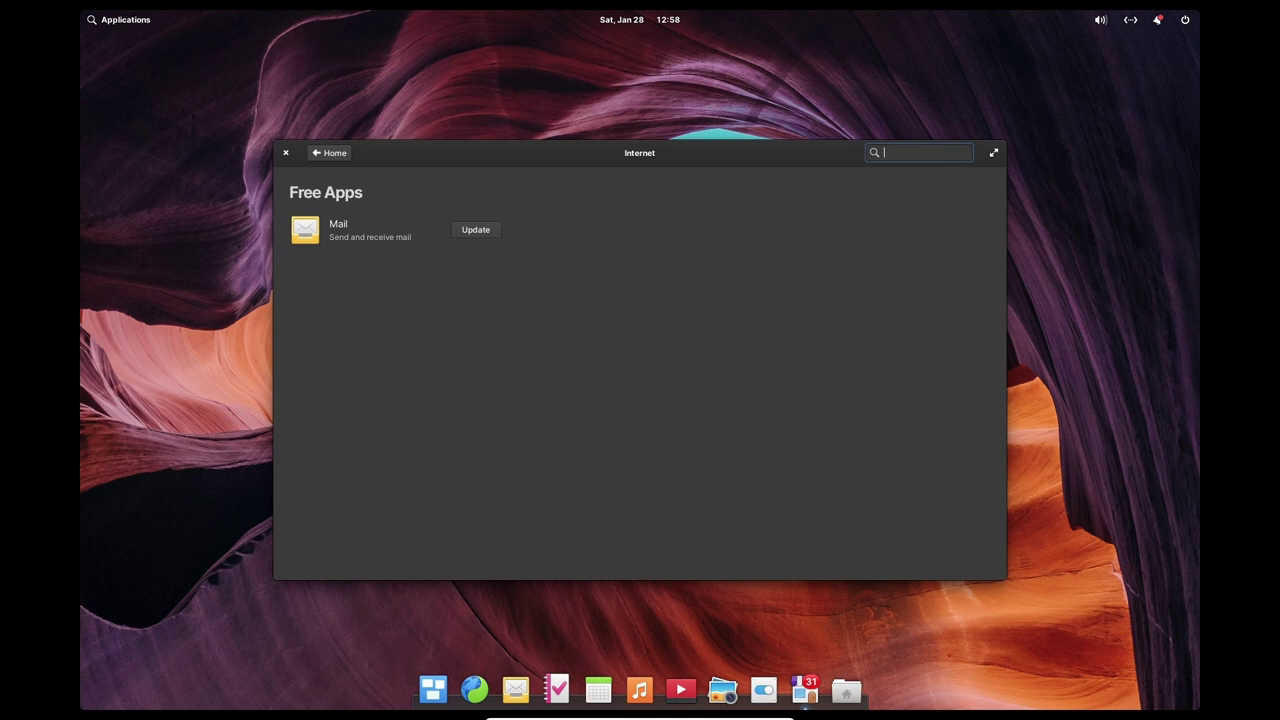
left_click(330, 153)
Review the available updates among the installed apps, and close AppCenter
left_click(661, 153)
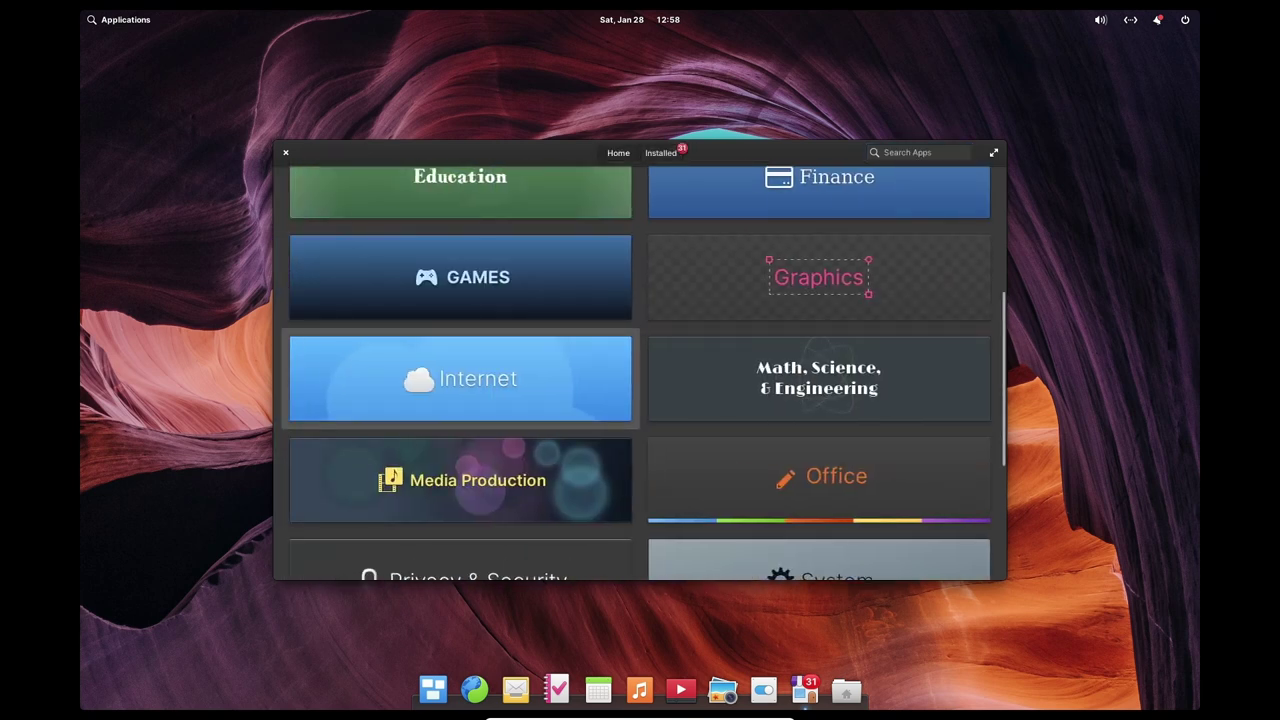
scroll(644, 373, "down", 2)
scroll(644, 373, "down", 2)
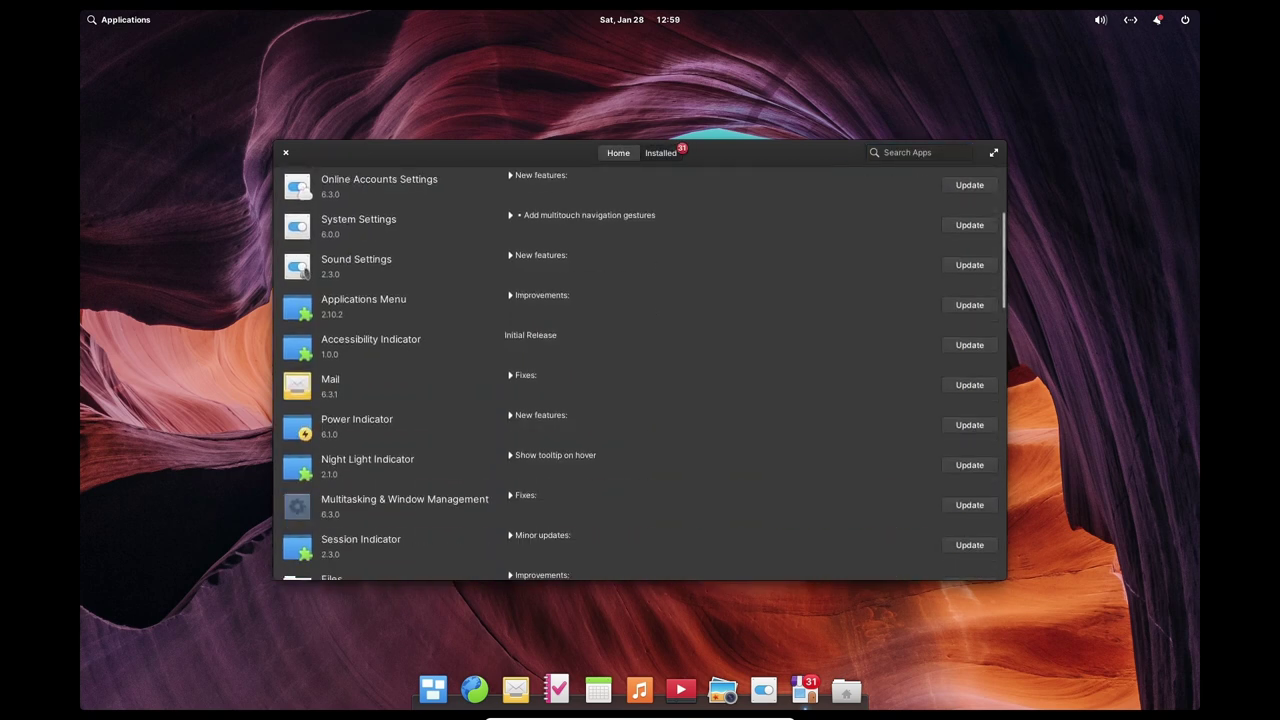
scroll(644, 373, "up", 5)
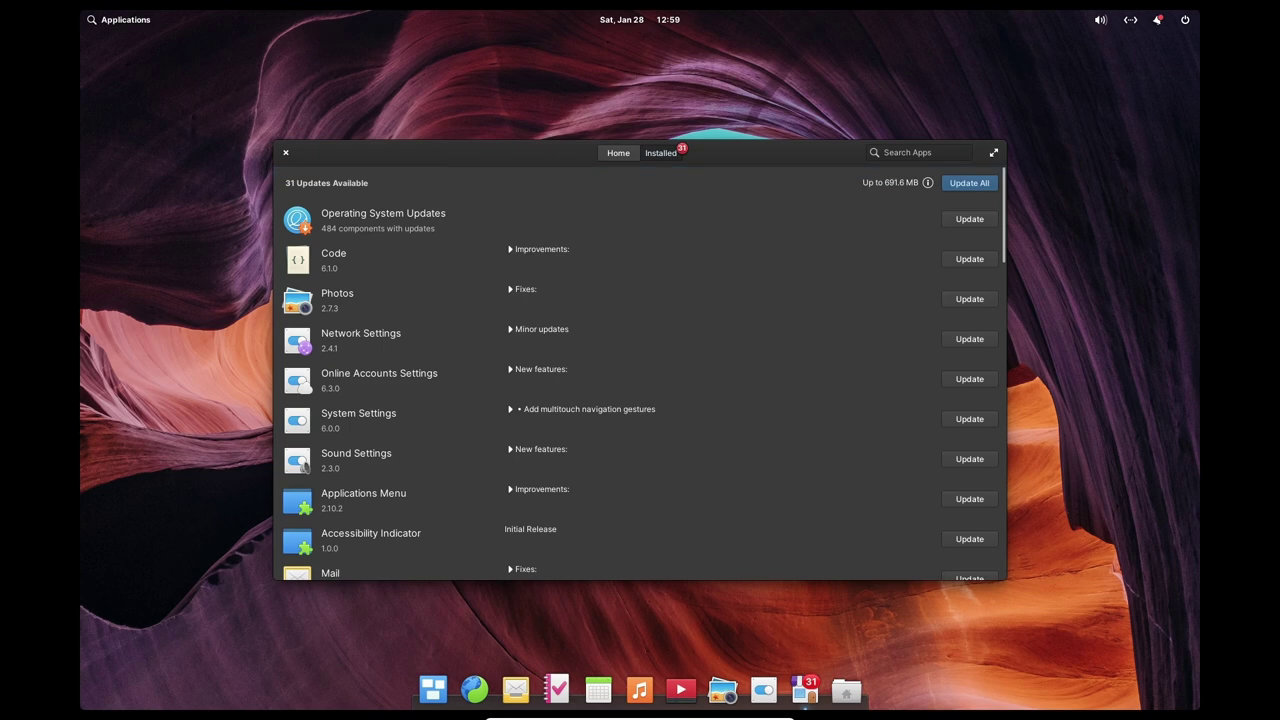
key("ctrl+q")
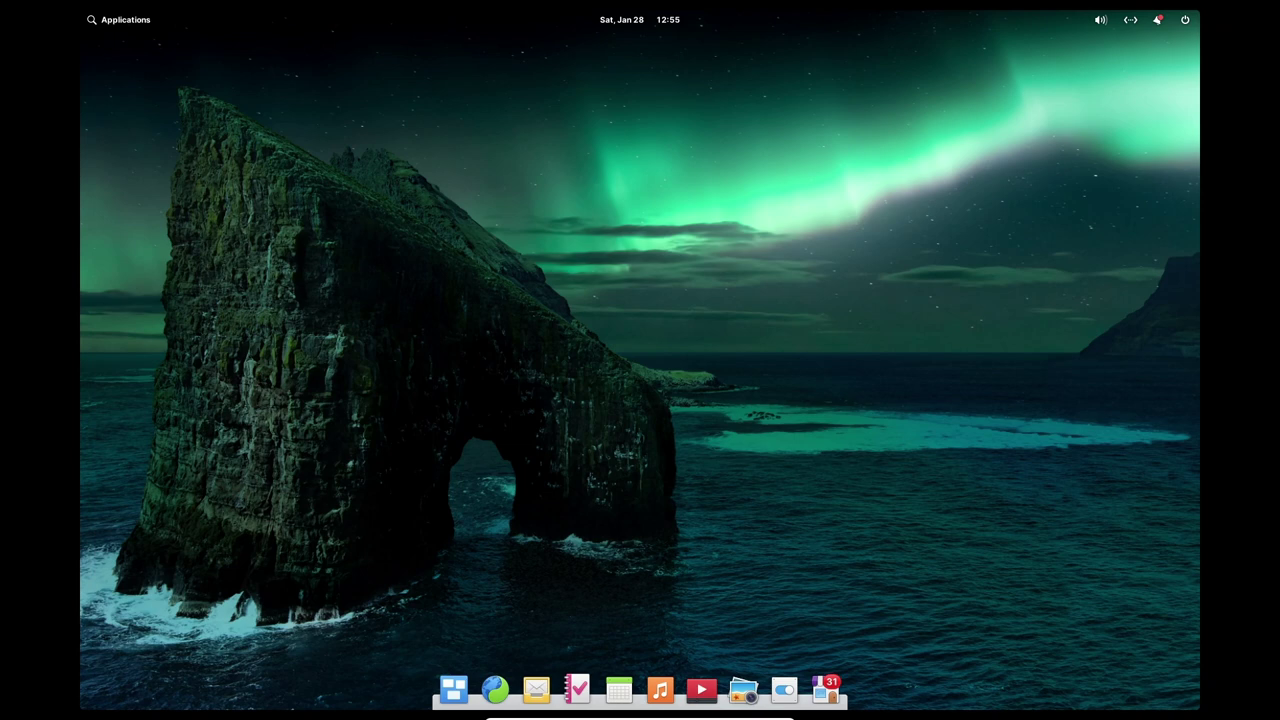
Look at the workspaces in Multitasking View, return to the desktop, and open Terminal from the applications
left_click(454, 689)
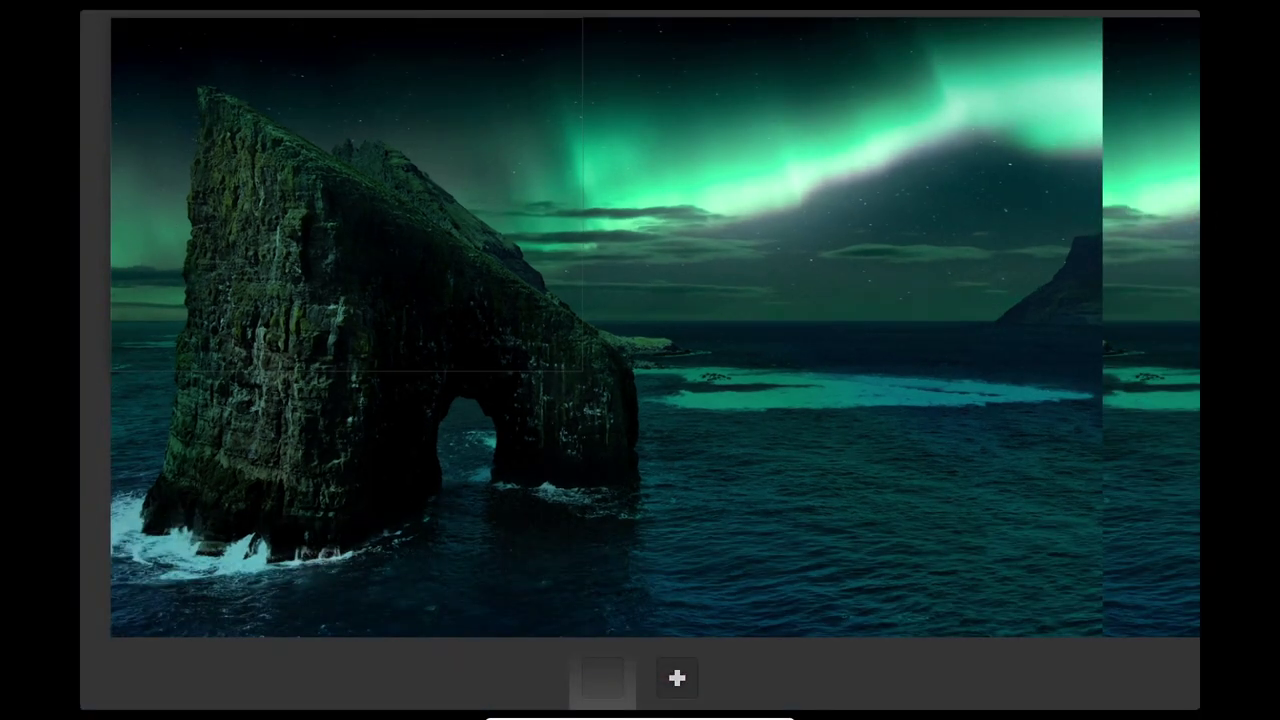
key("Escape")
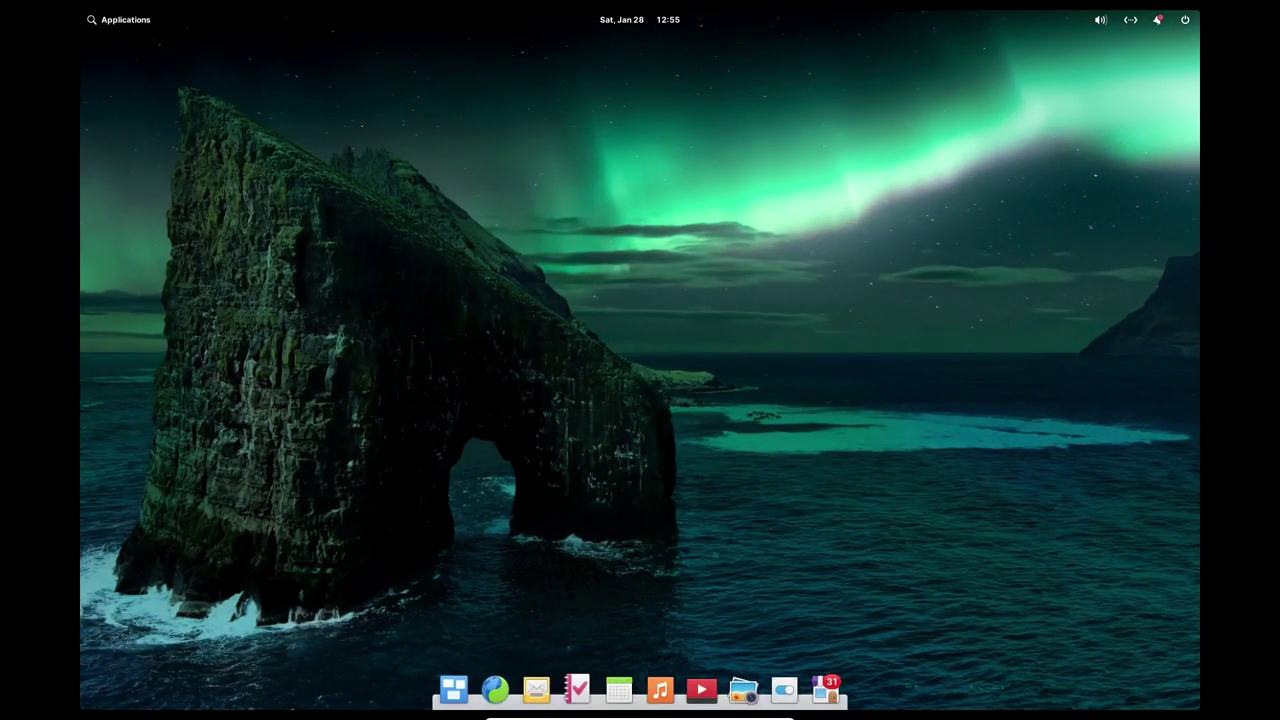
key("super")
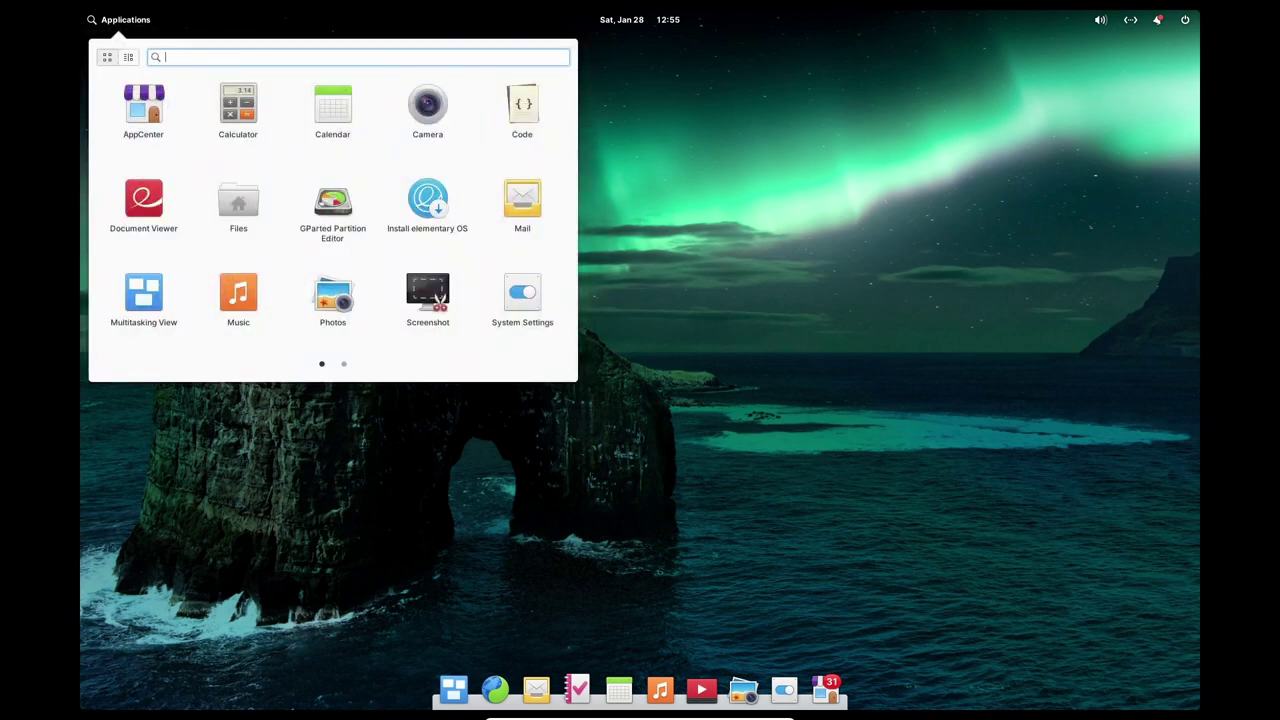
scroll(333, 210, "down", 1)
left_click(238, 108)
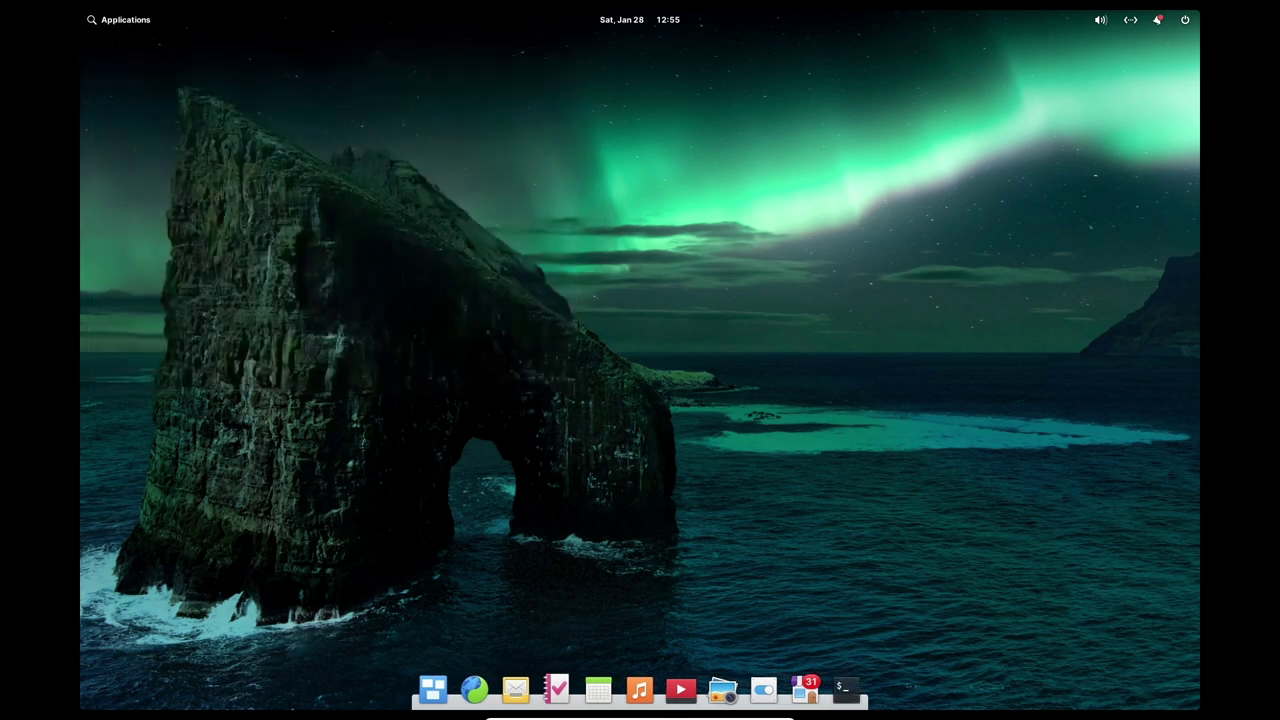
Check the kernel details in the terminal with uname -a and uname -r, and close the terminal
type("uname -a")
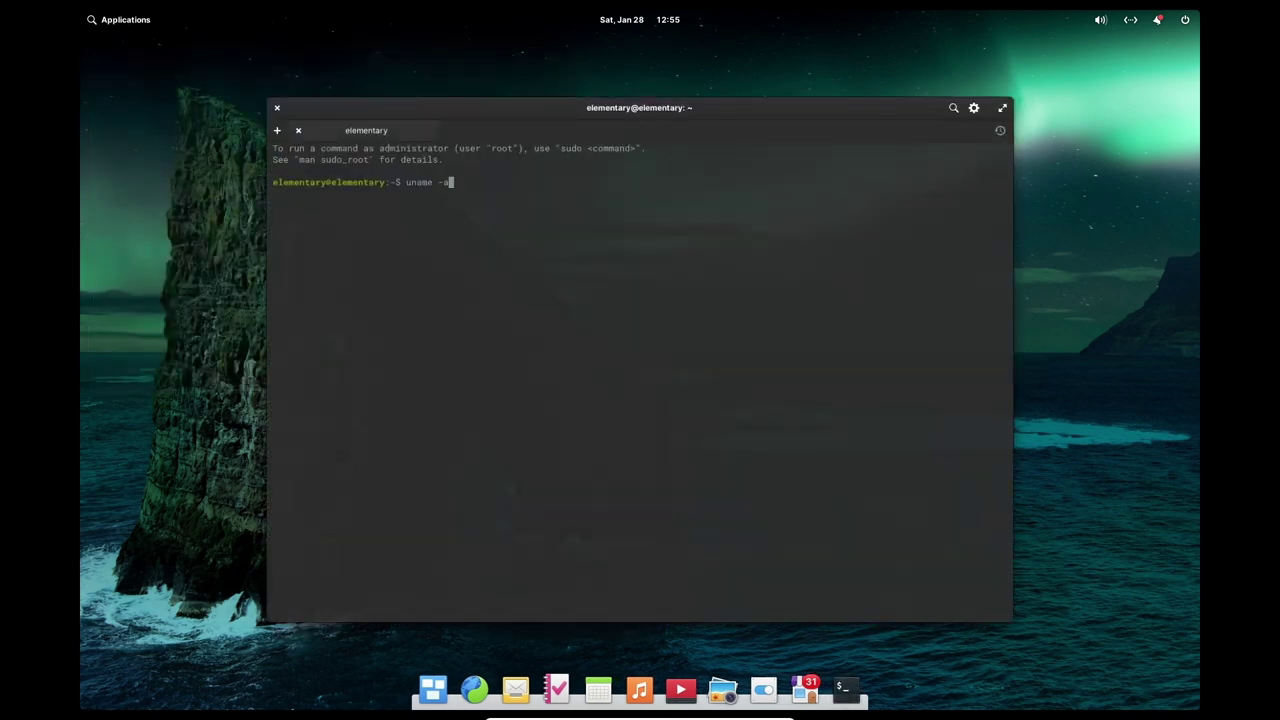
key("Return")
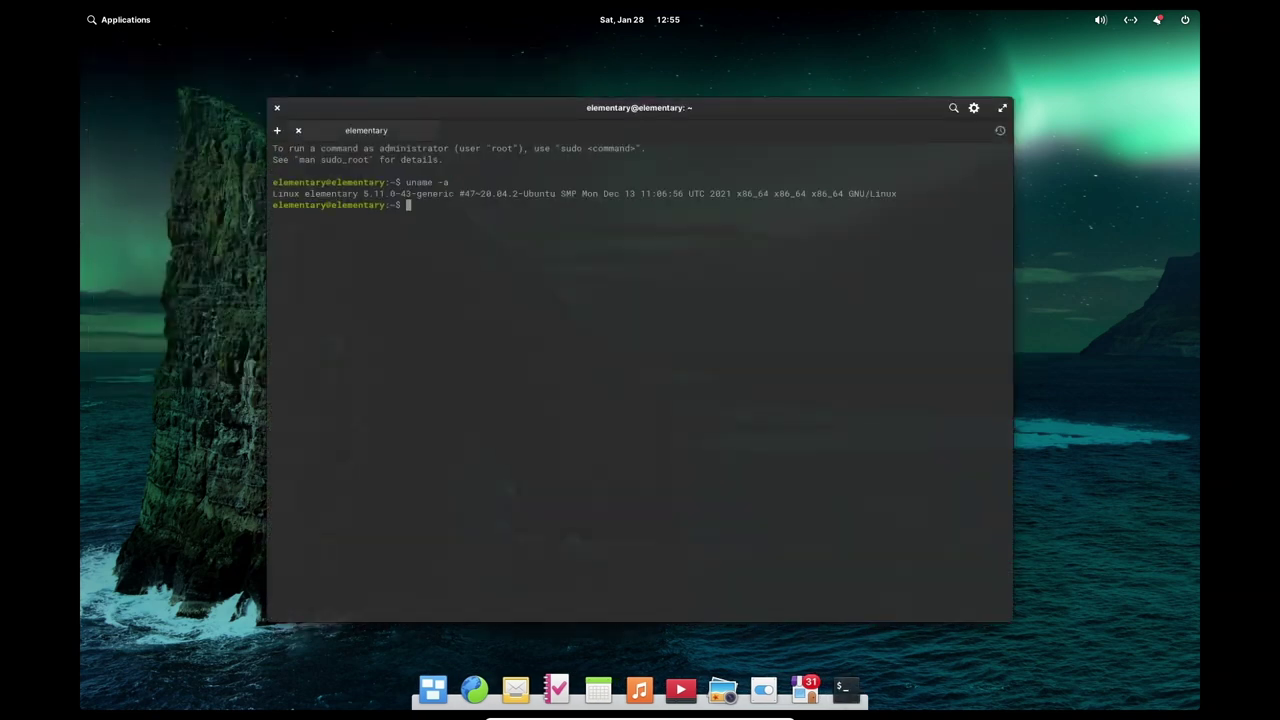
type("uname -r")
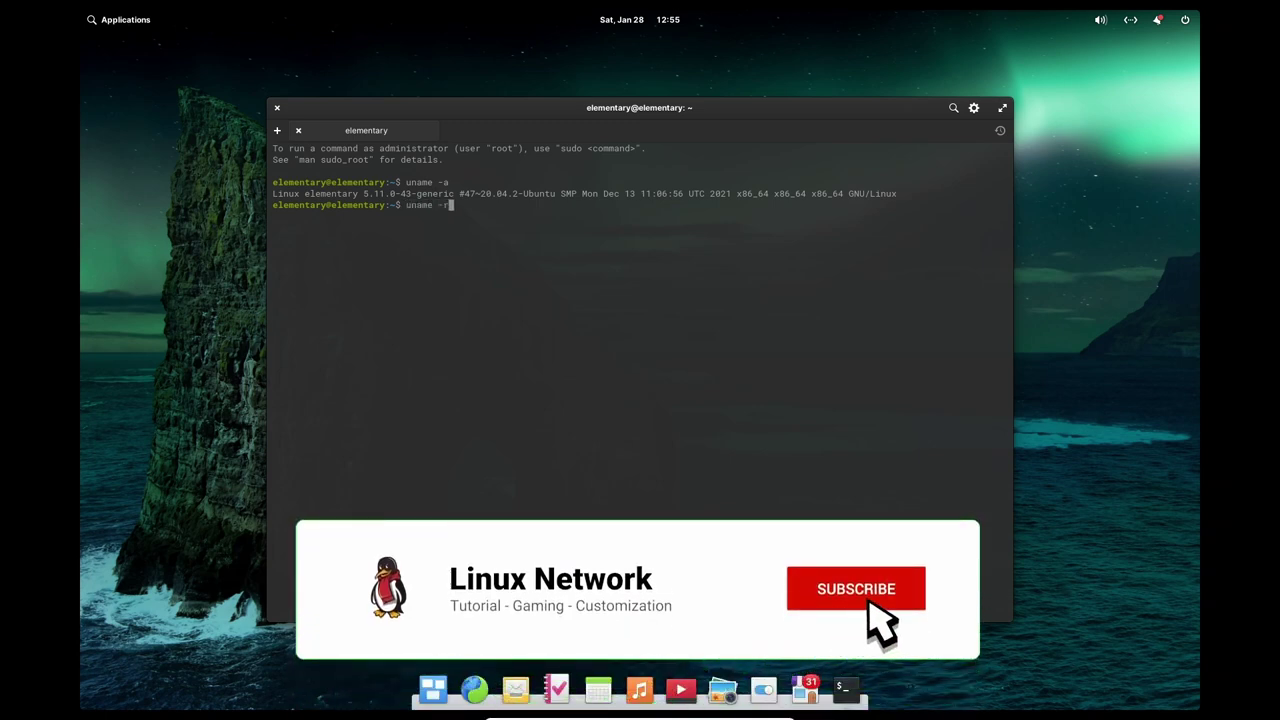
key("Return")
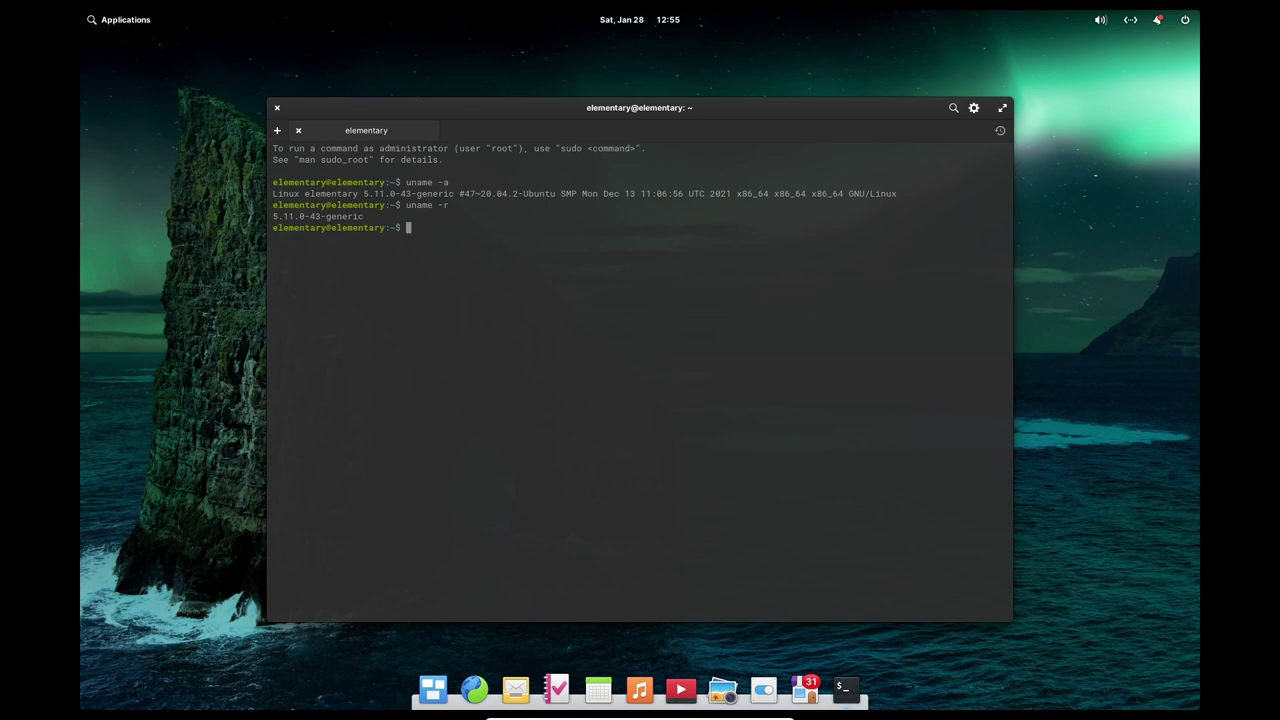
key("ctrl+d")
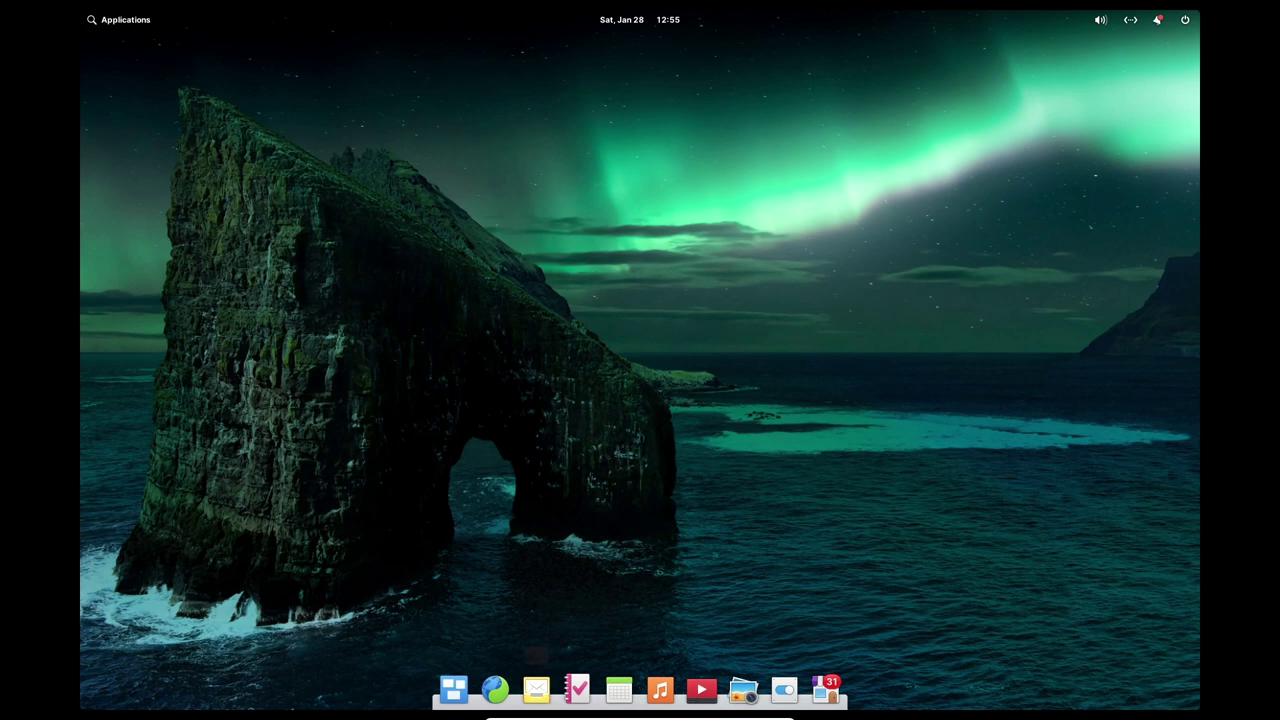
Open Files from the applications, keep it in the dock, and close its window
key("super")
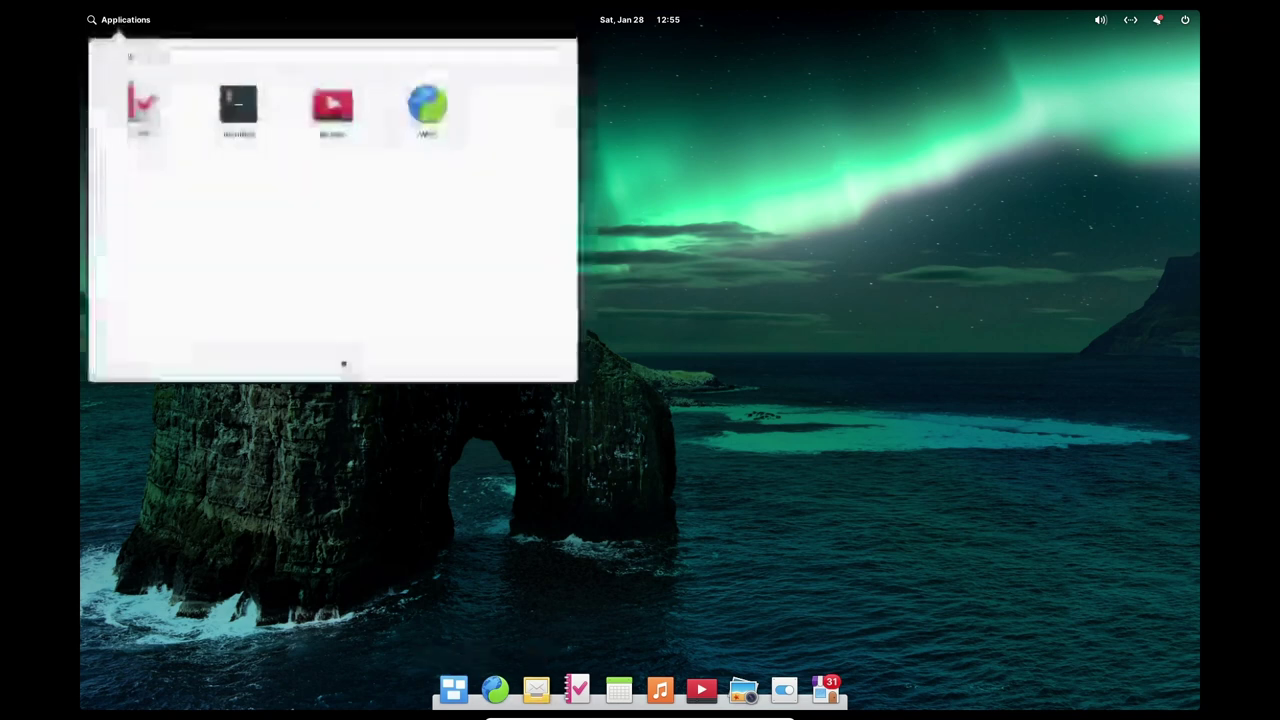
left_click(238, 205)
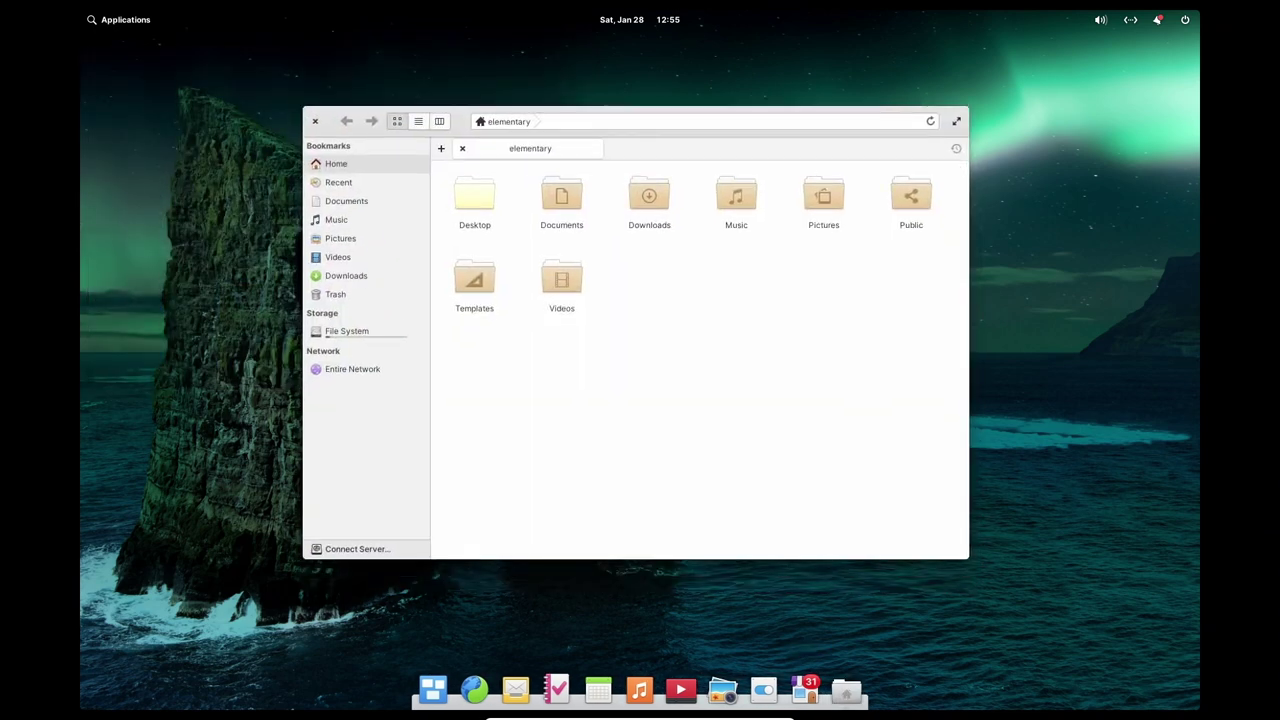
right_click(846, 690)
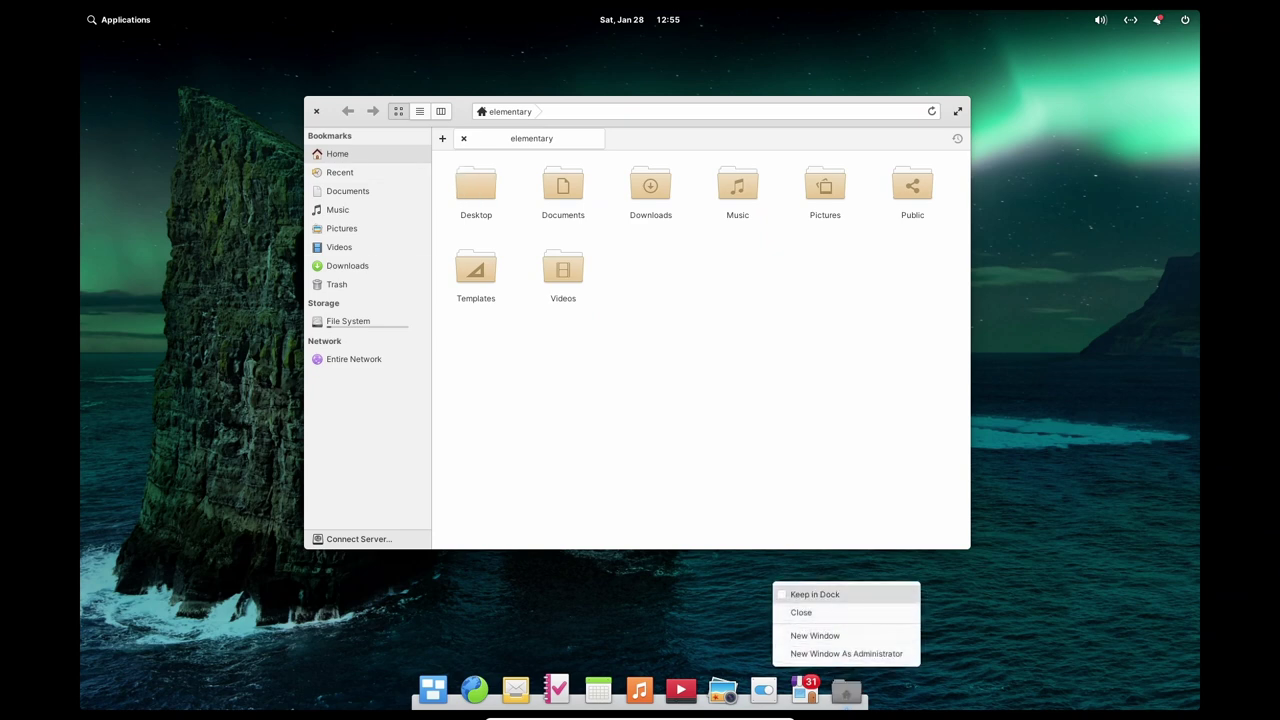
left_click(815, 595)
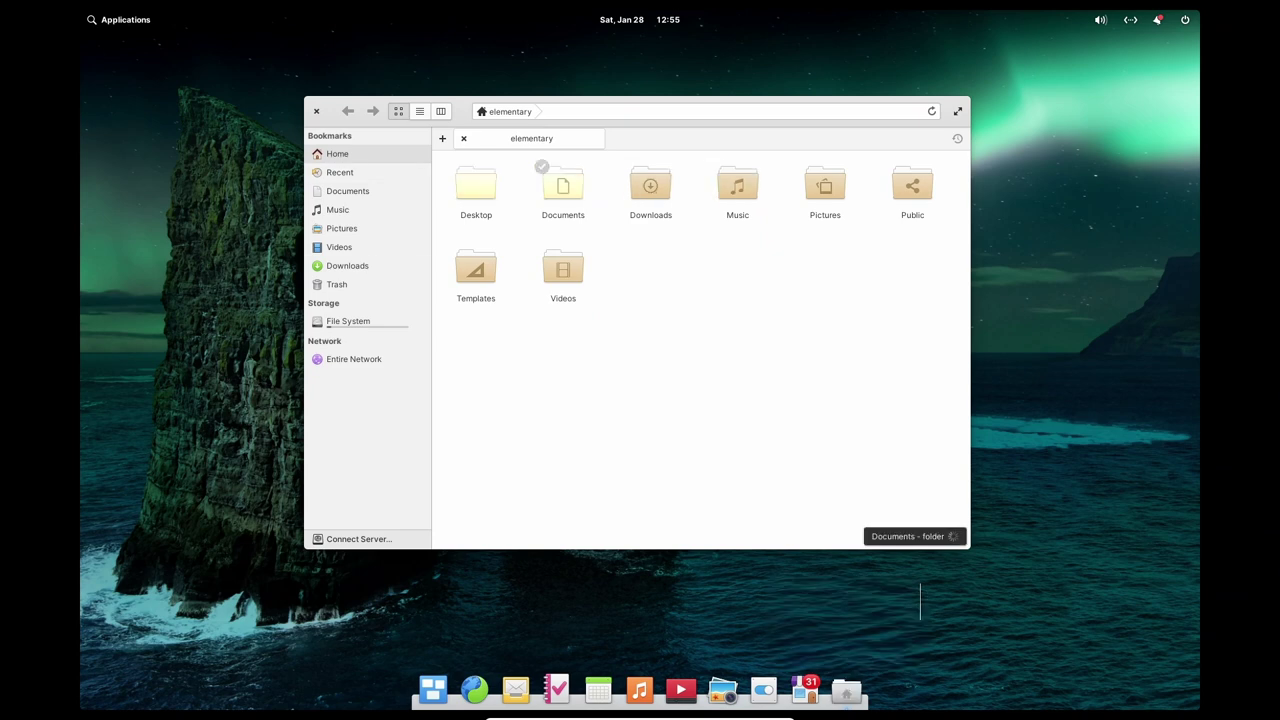
left_click(316, 111)
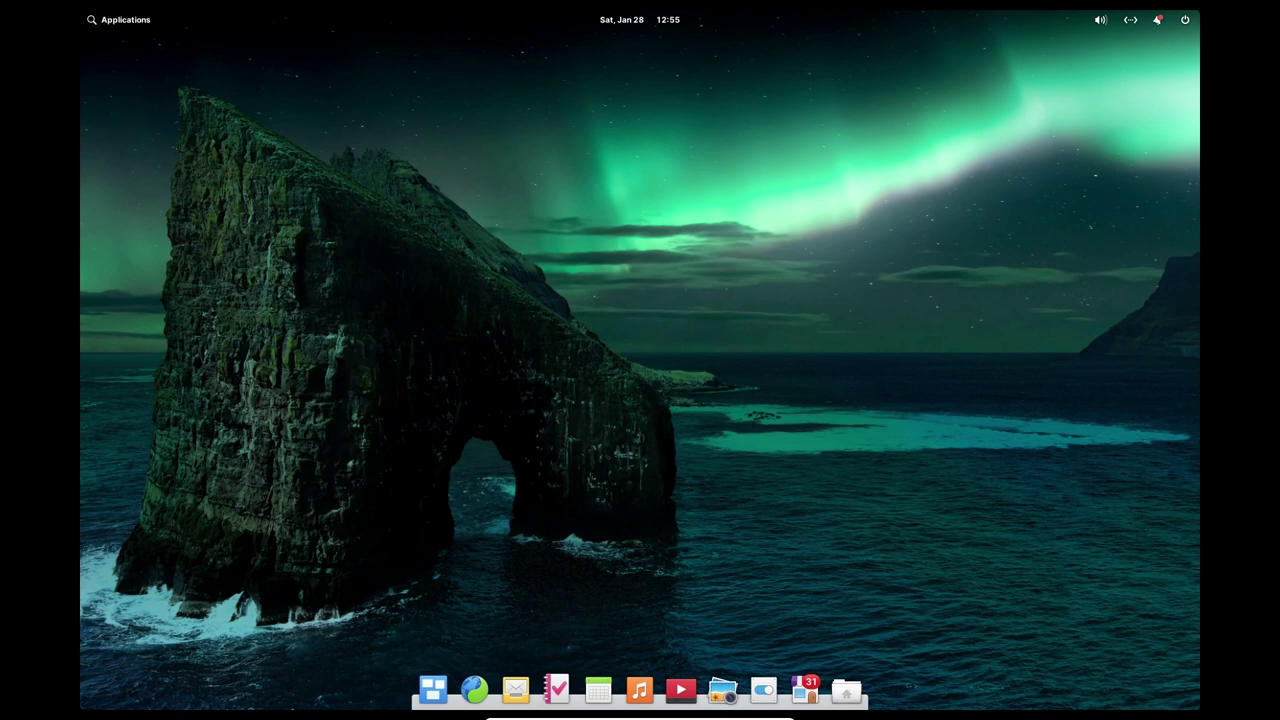
Open System Settings
left_click(763, 690)
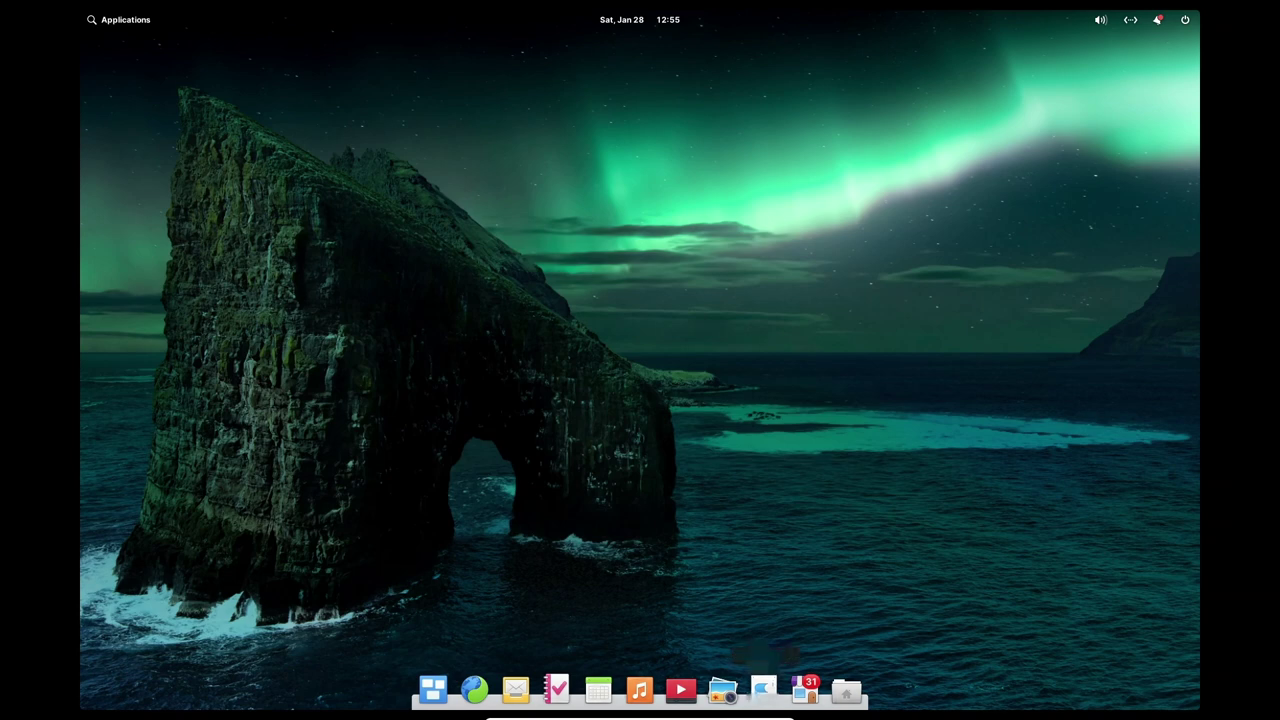